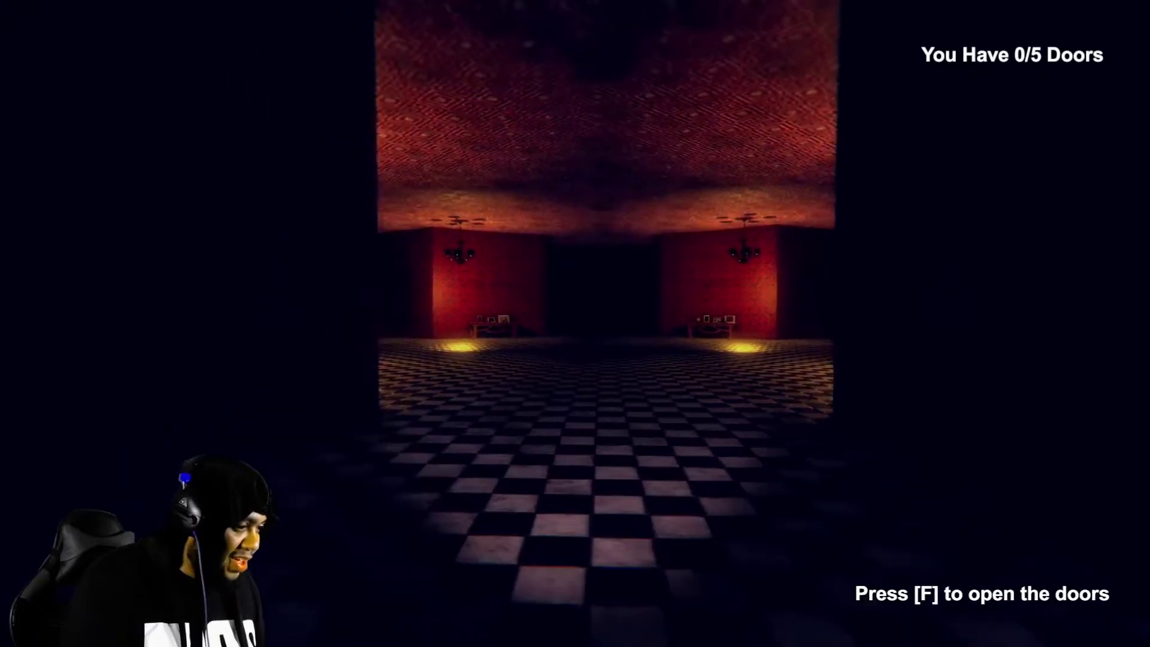
{"action": "key", "text": "w"}
{"action": "key", "text": "w"}
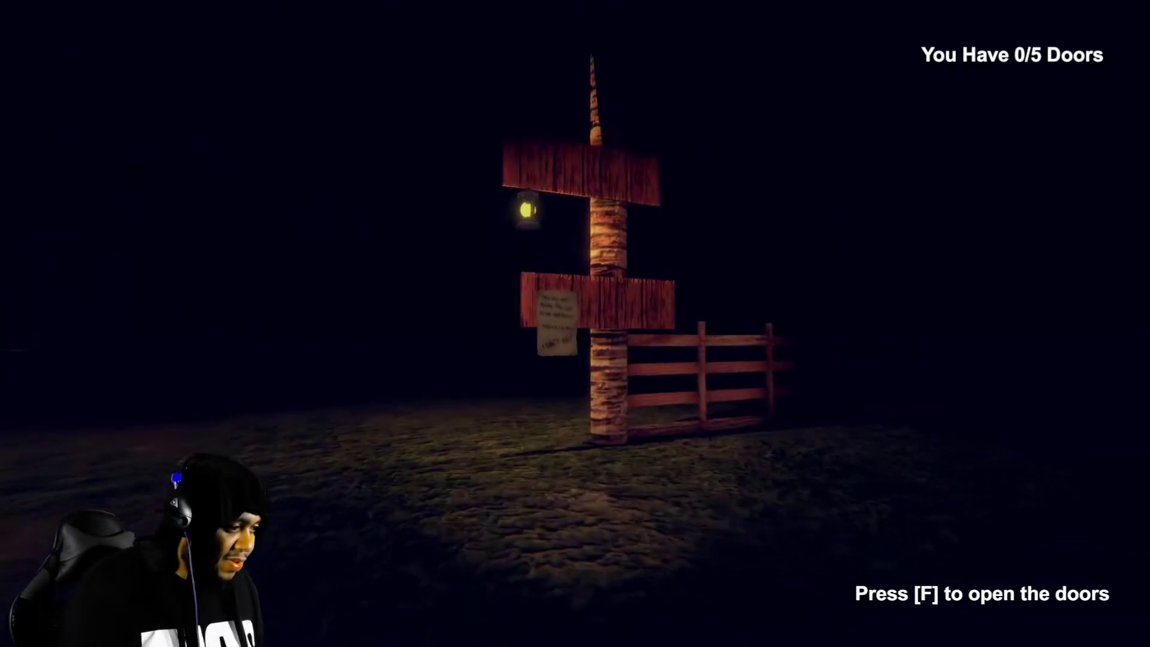
{"action": "key", "text": "w"}
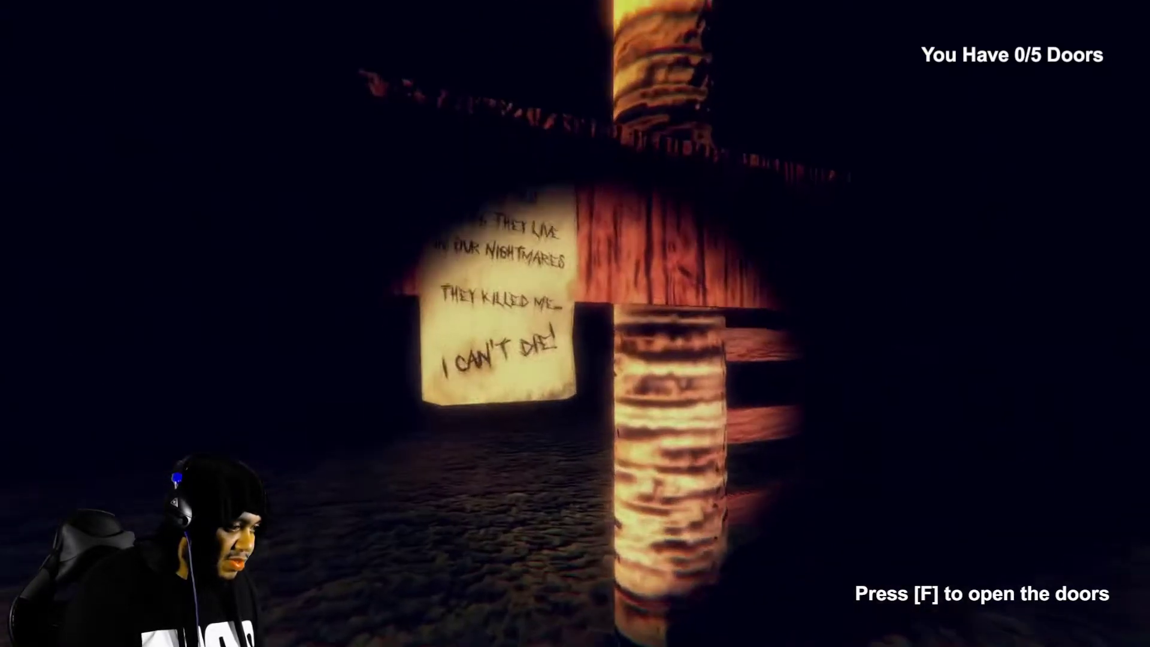
{"action": "key", "text": "w"}
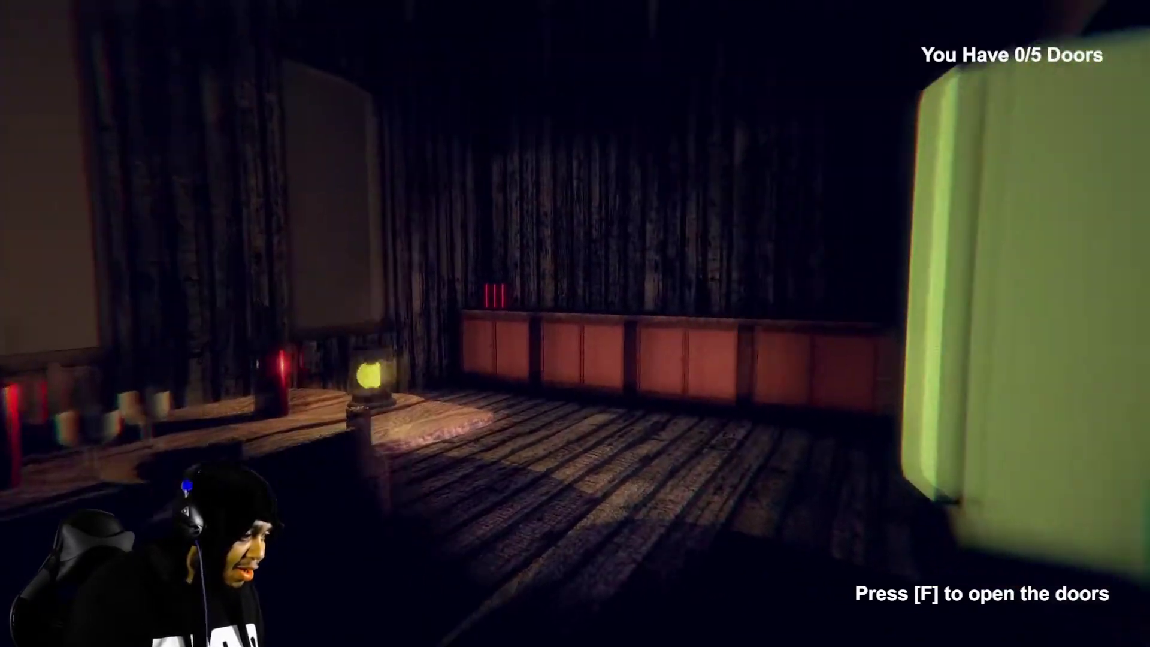
{"action": "key", "text": "w"}
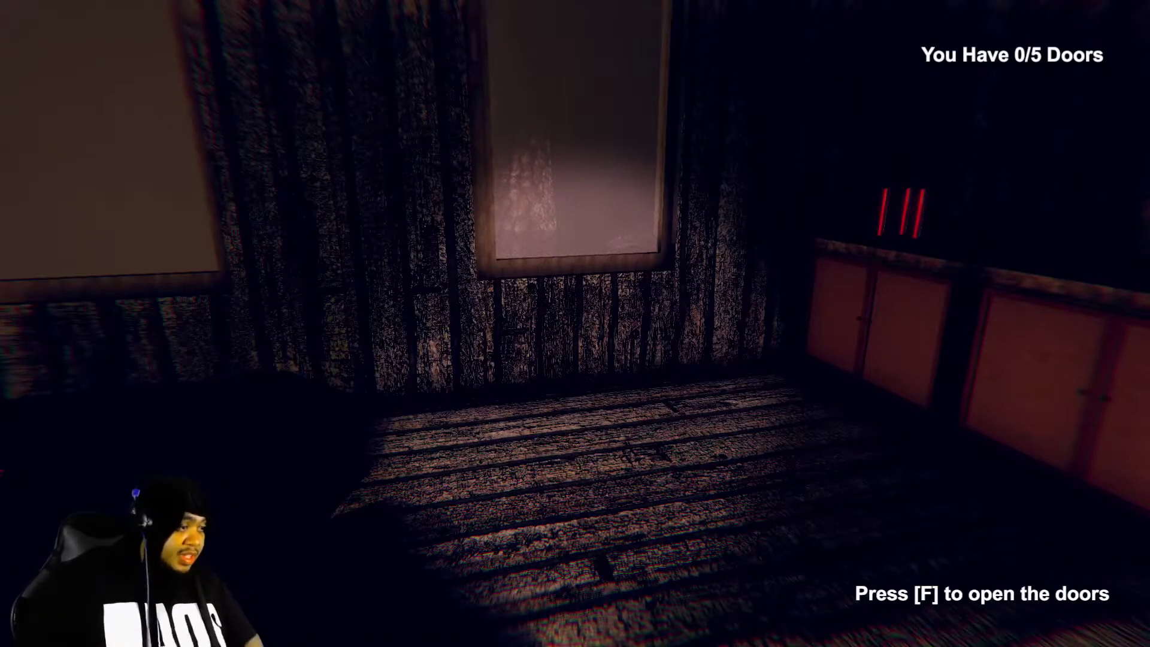
{"action": "key", "text": "w"}
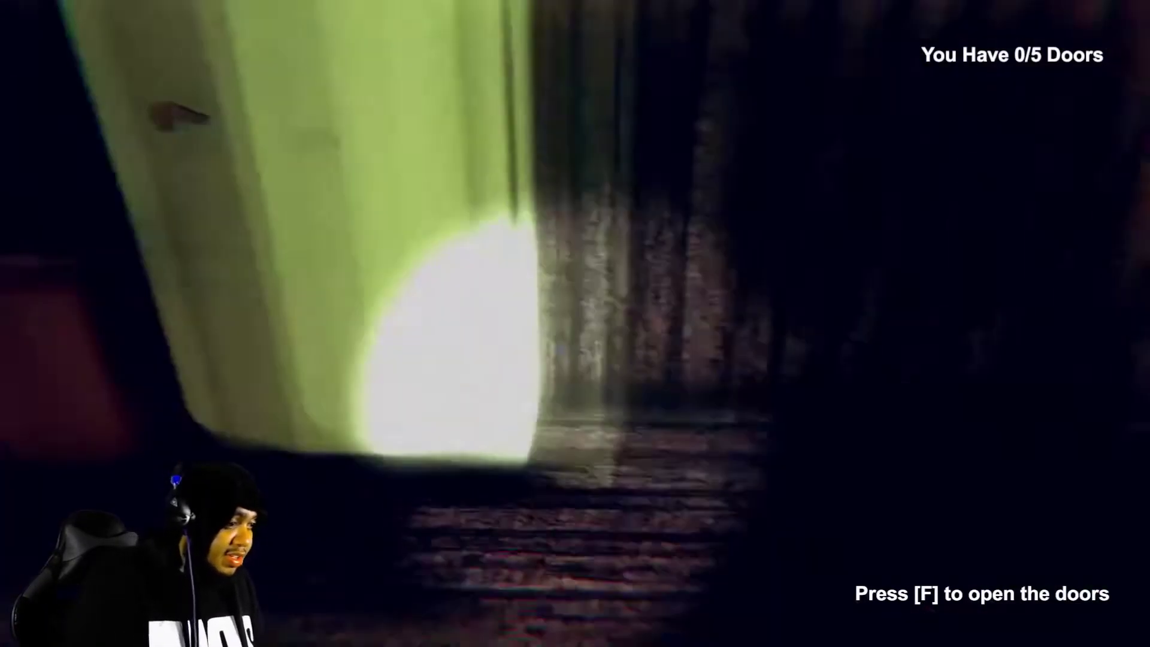
{"action": "key", "text": "w"}
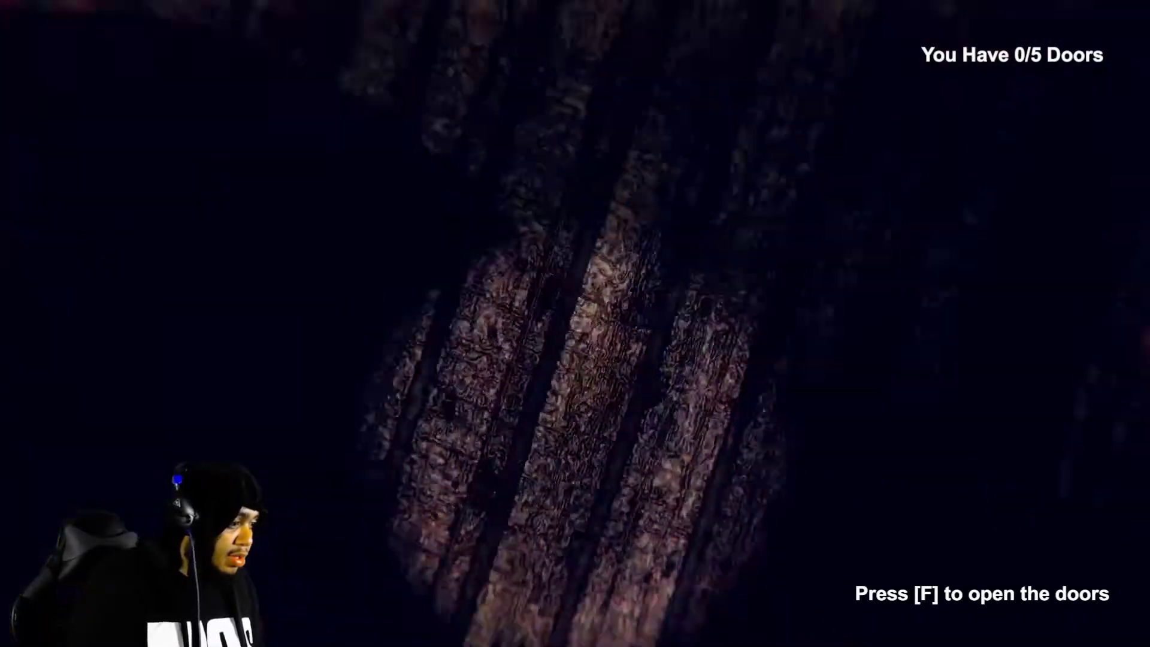
{"action": "key", "text": "w"}
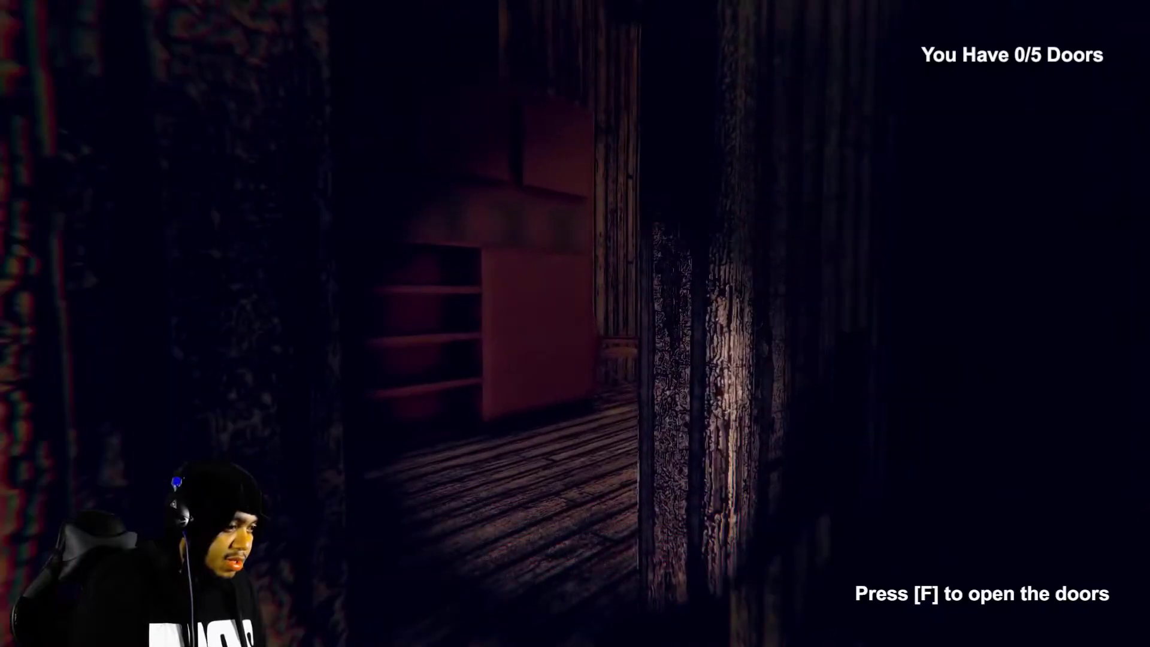
{"action": "key", "text": "w"}
{"action": "key", "text": "w"}
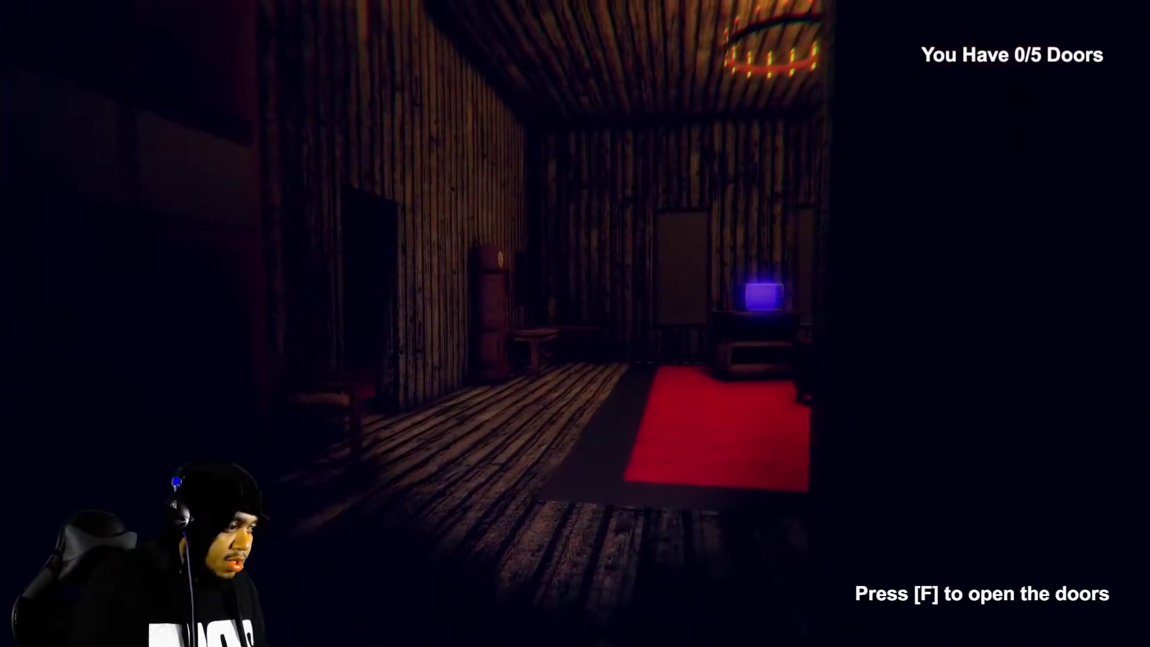
{"action": "key", "text": "w"}
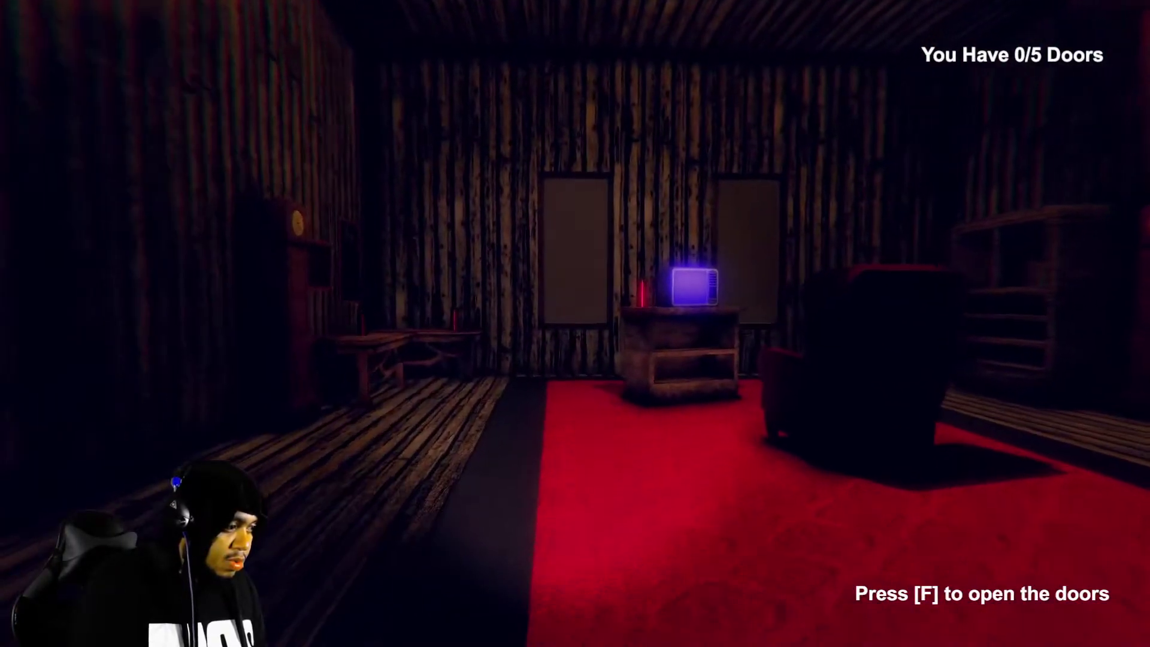
{"action": "key", "text": "w"}
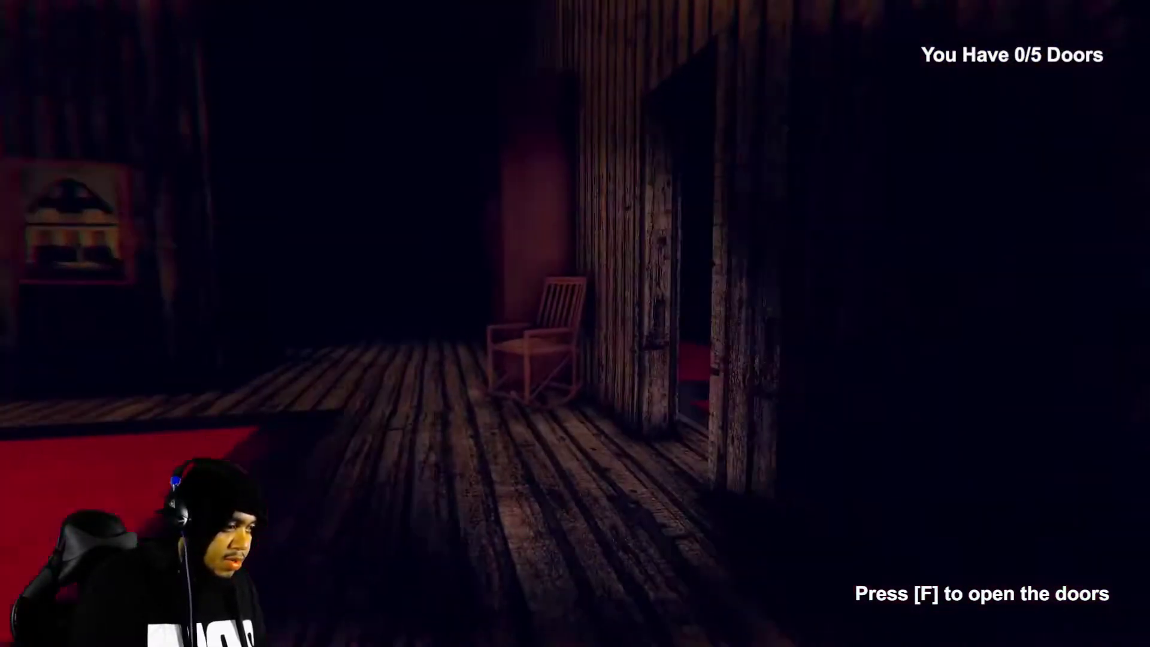
{"action": "key", "text": "w"}
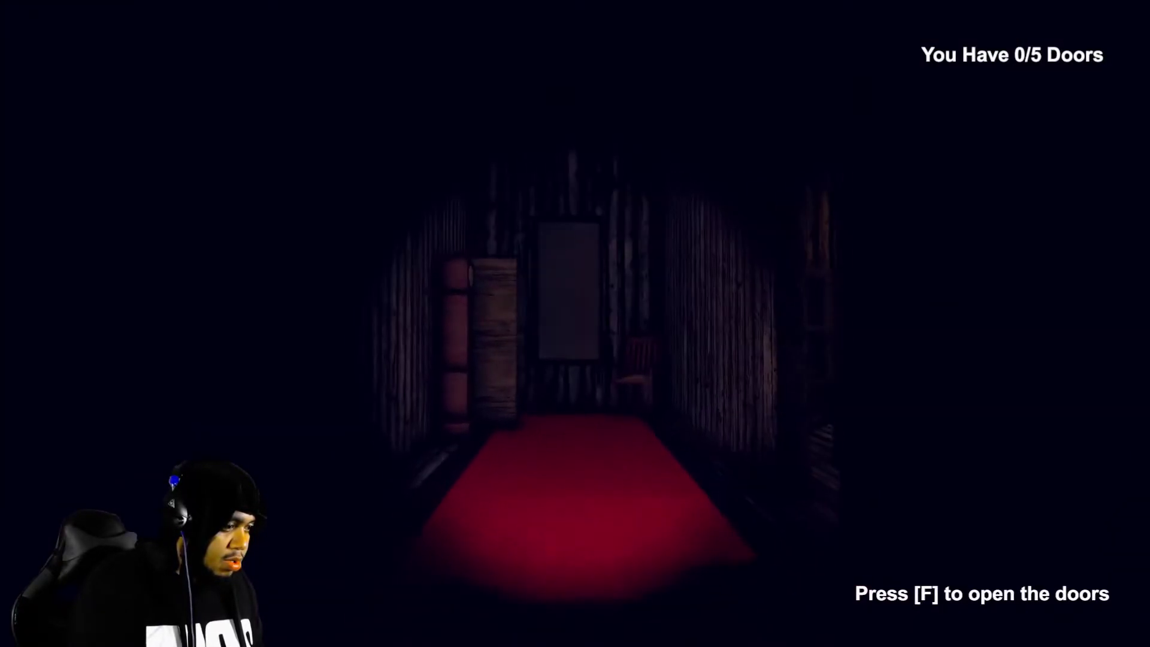
{"action": "key", "text": "w"}
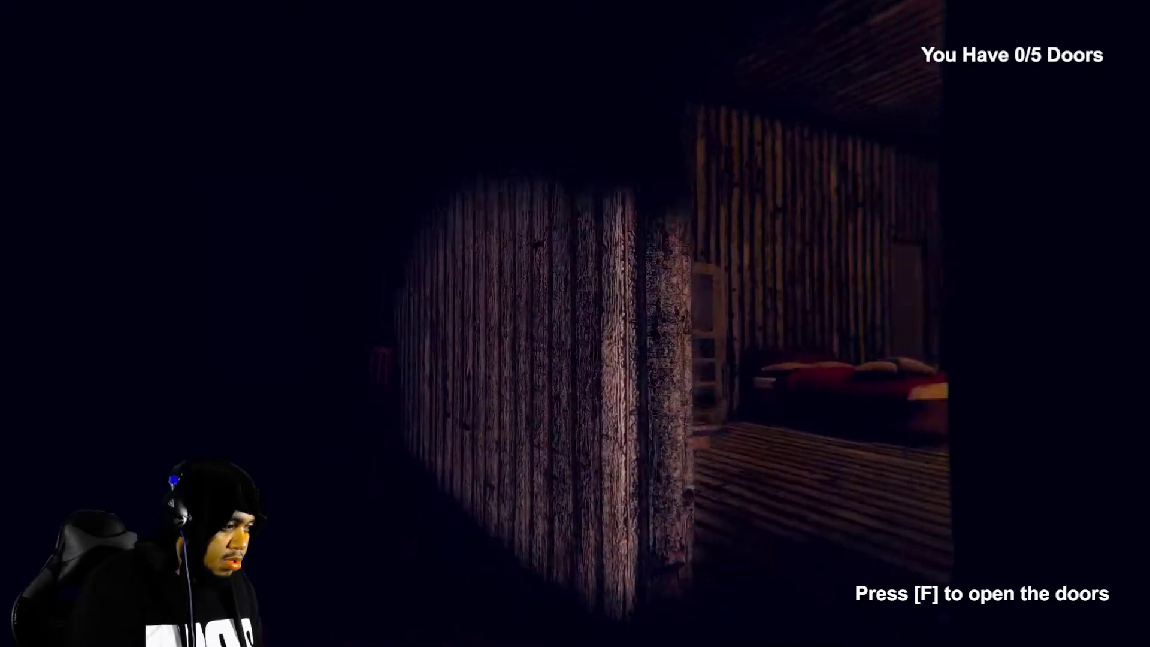
{"action": "key", "text": "w"}
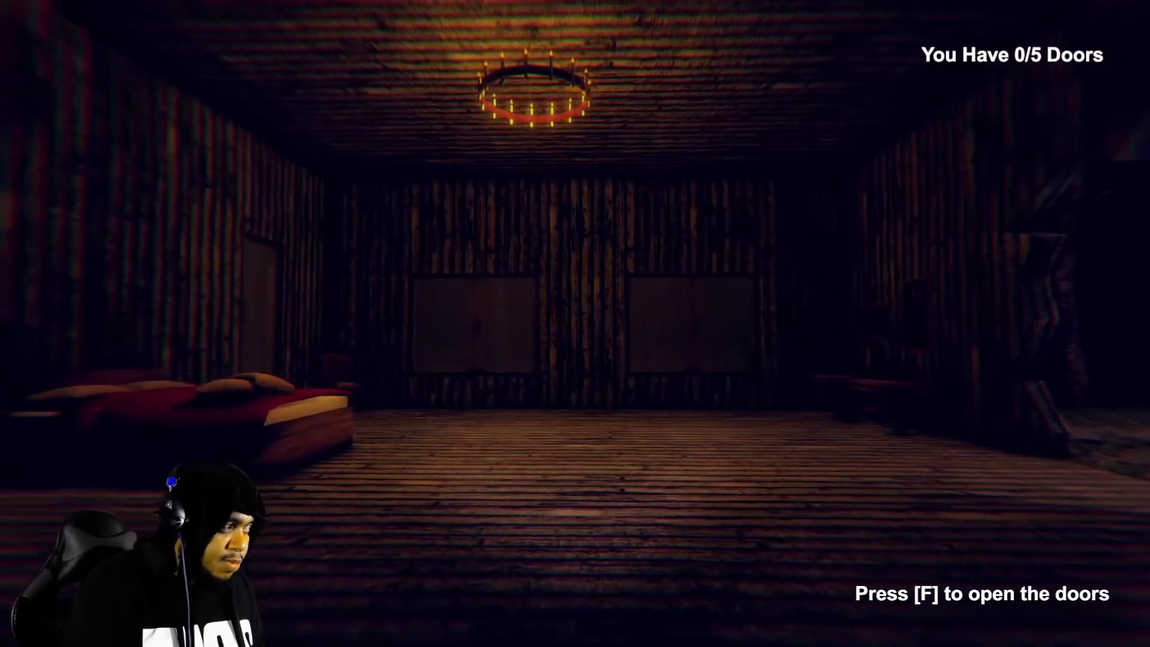
{"action": "key", "text": "w"}
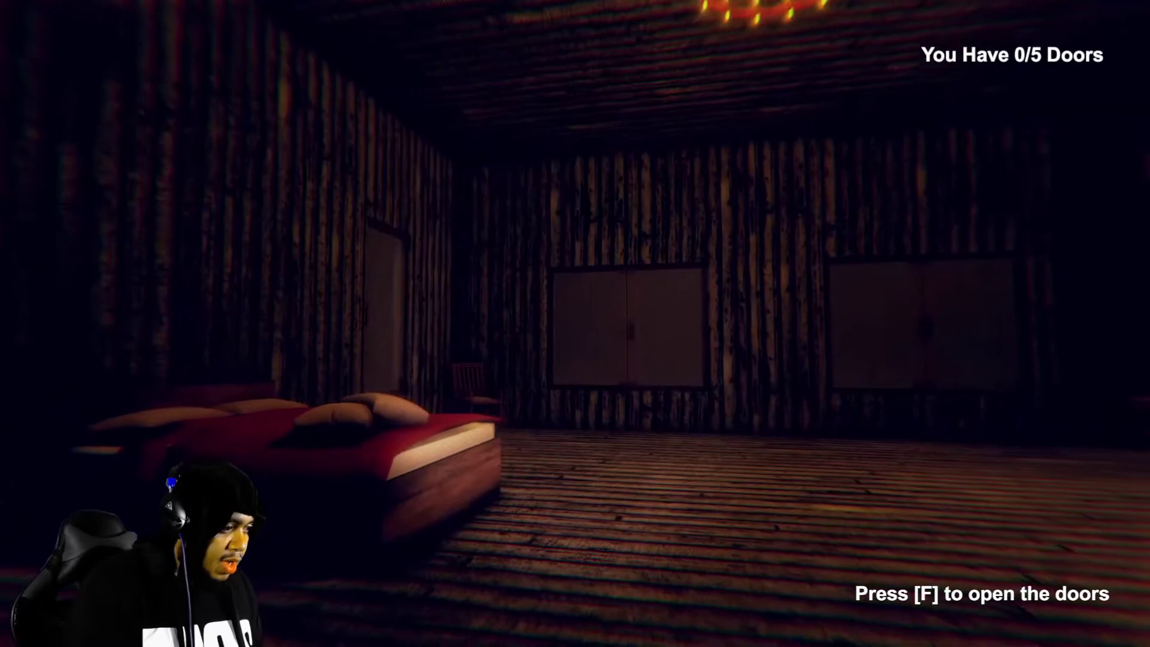
{"action": "key", "text": "w"}
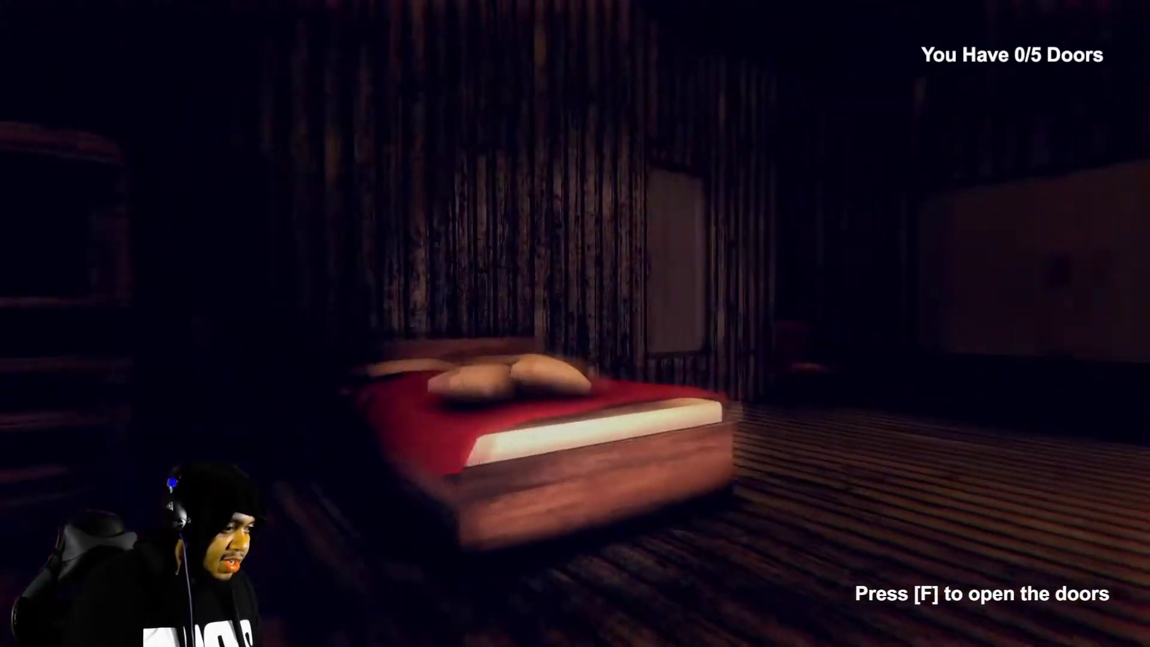
{"action": "key", "text": "w"}
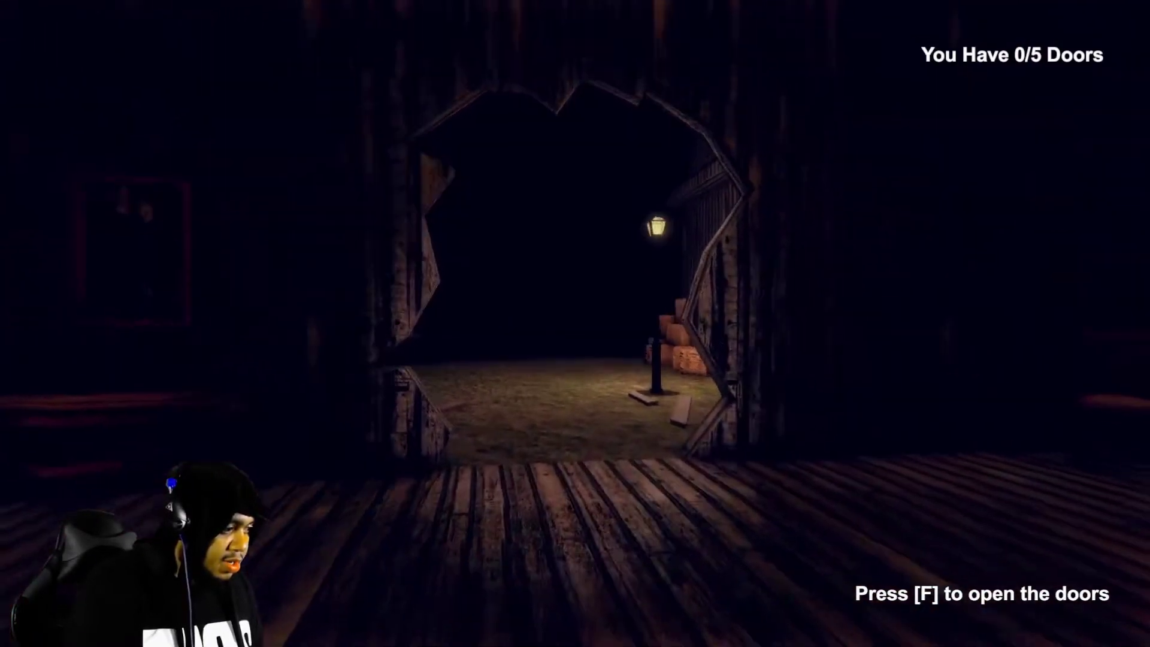
{"action": "key", "text": "w"}
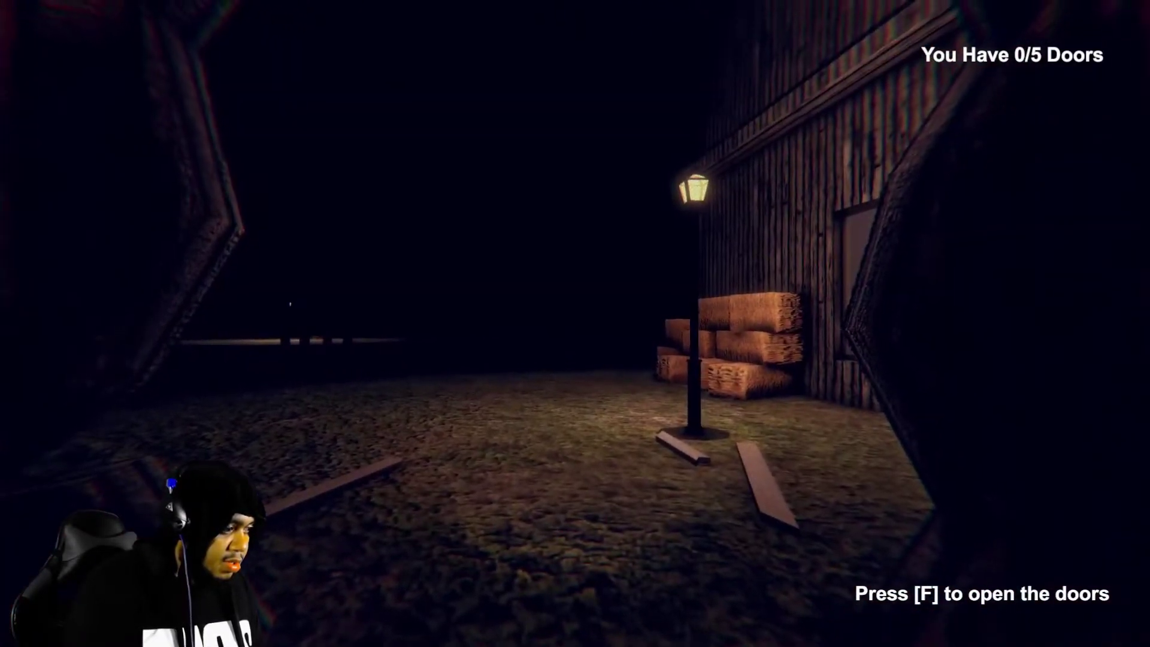
{"action": "key", "text": "w"}
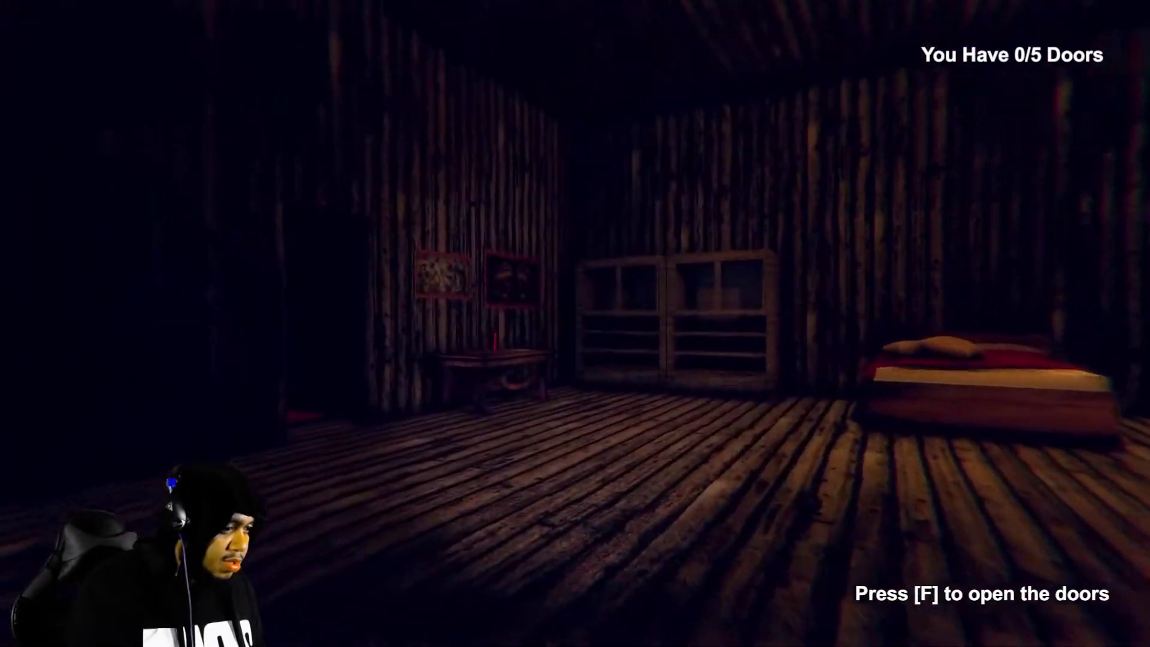
{"action": "key", "text": "w"}
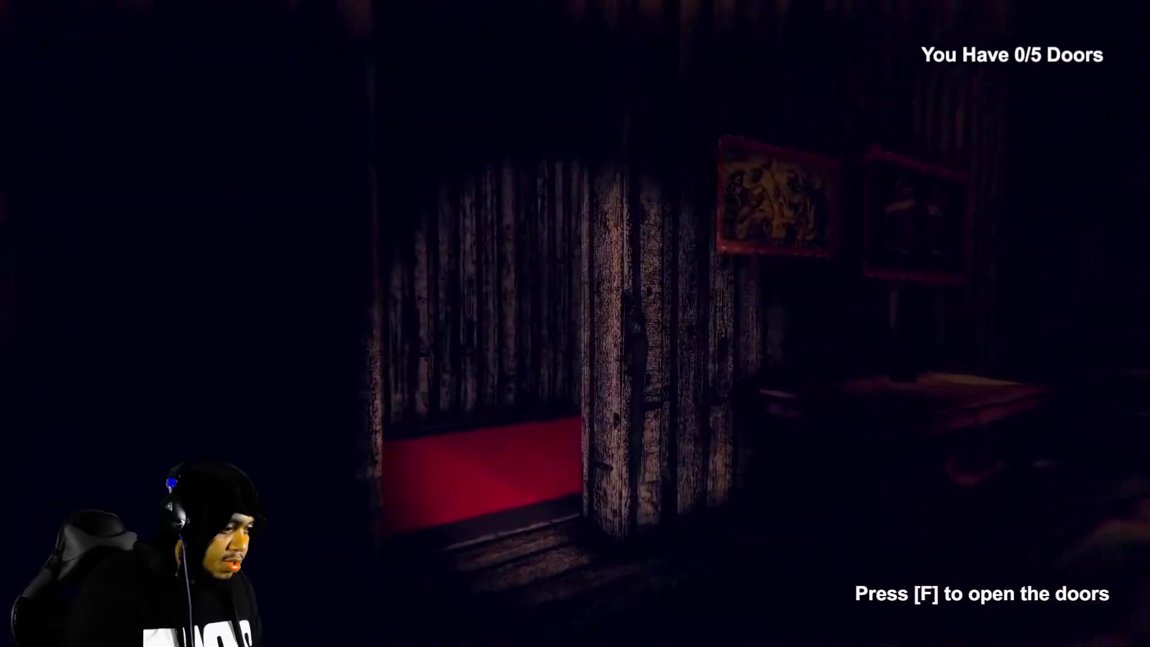
{"action": "key", "text": "w"}
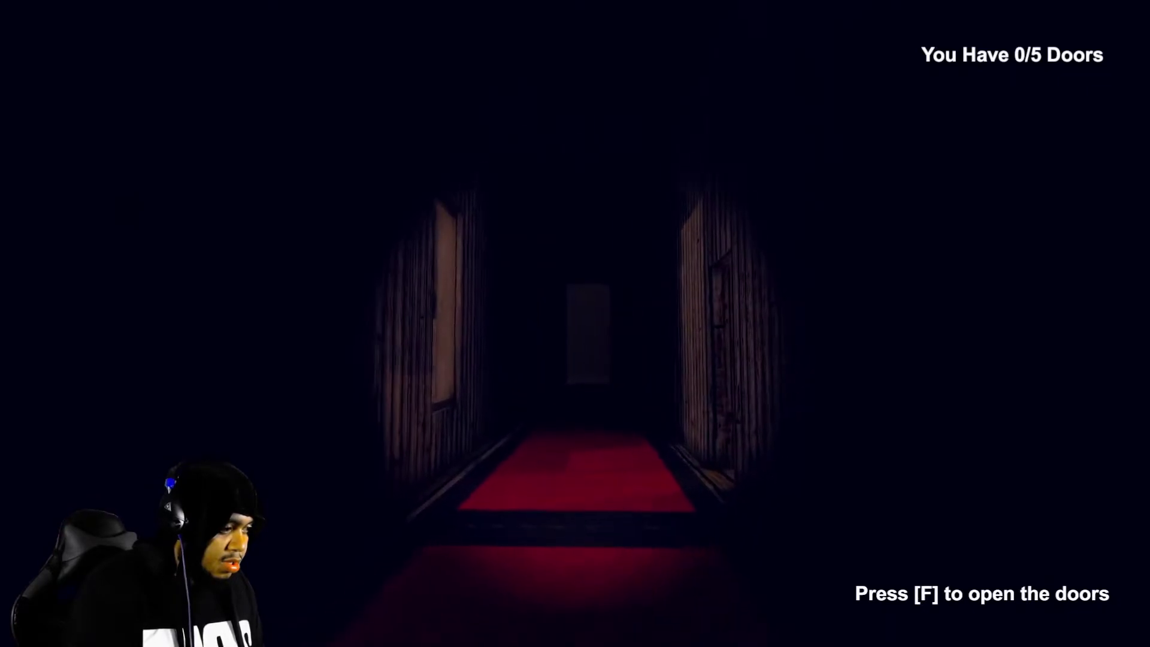
{"action": "key", "text": "w"}
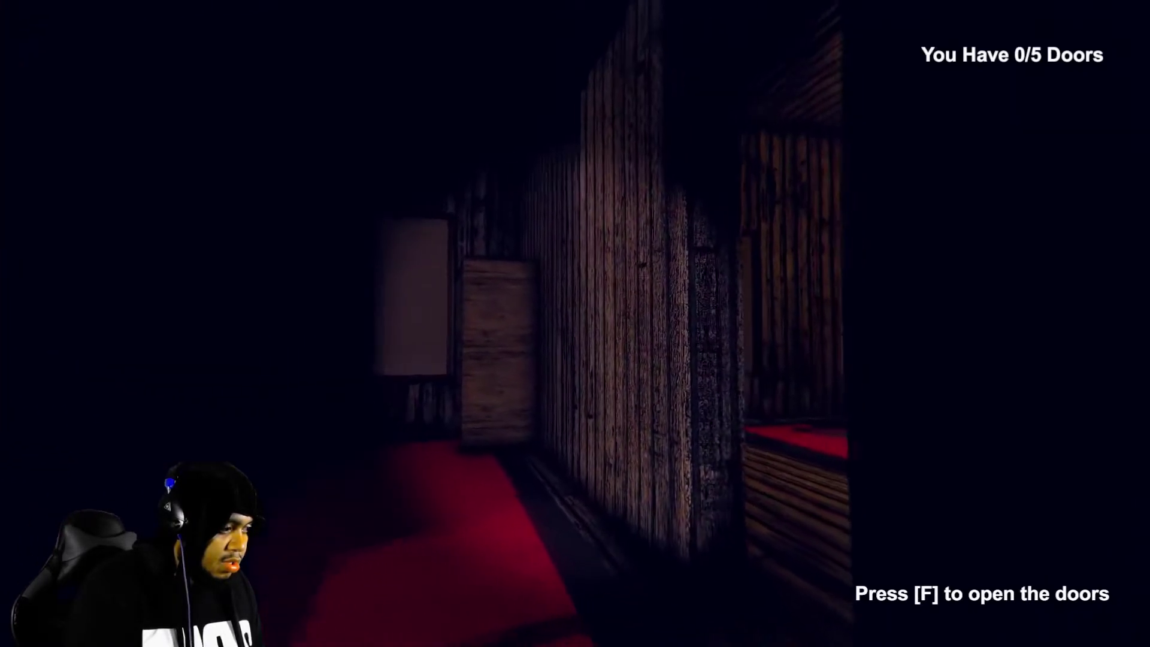
{"action": "key", "text": "w"}
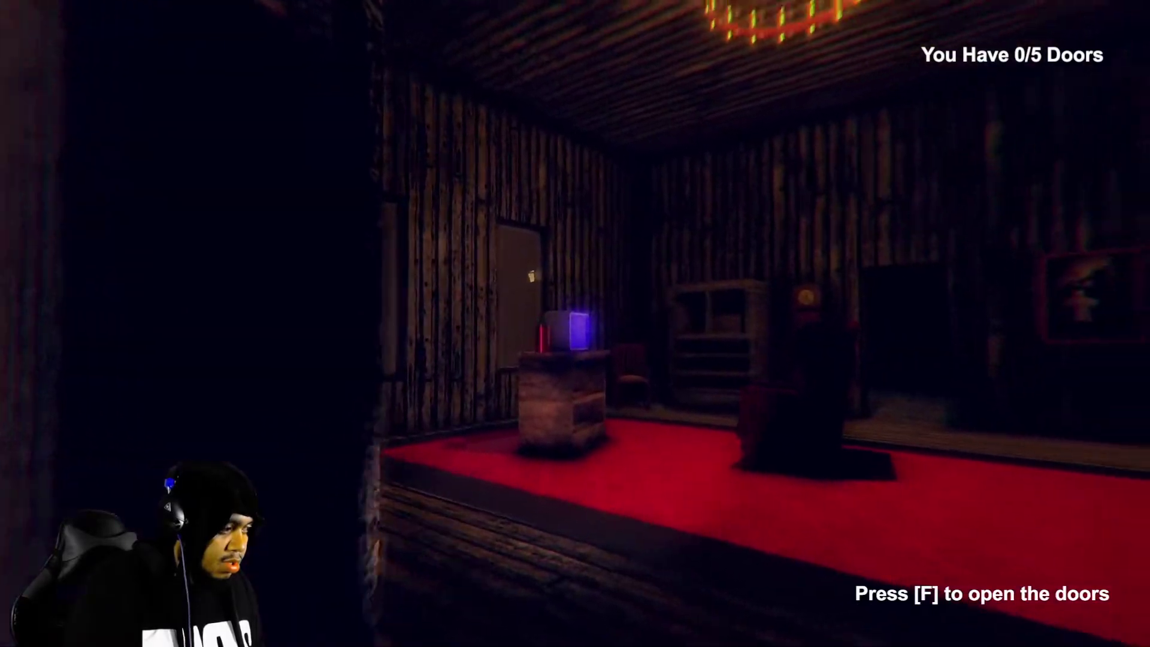
{"action": "key", "text": "w"}
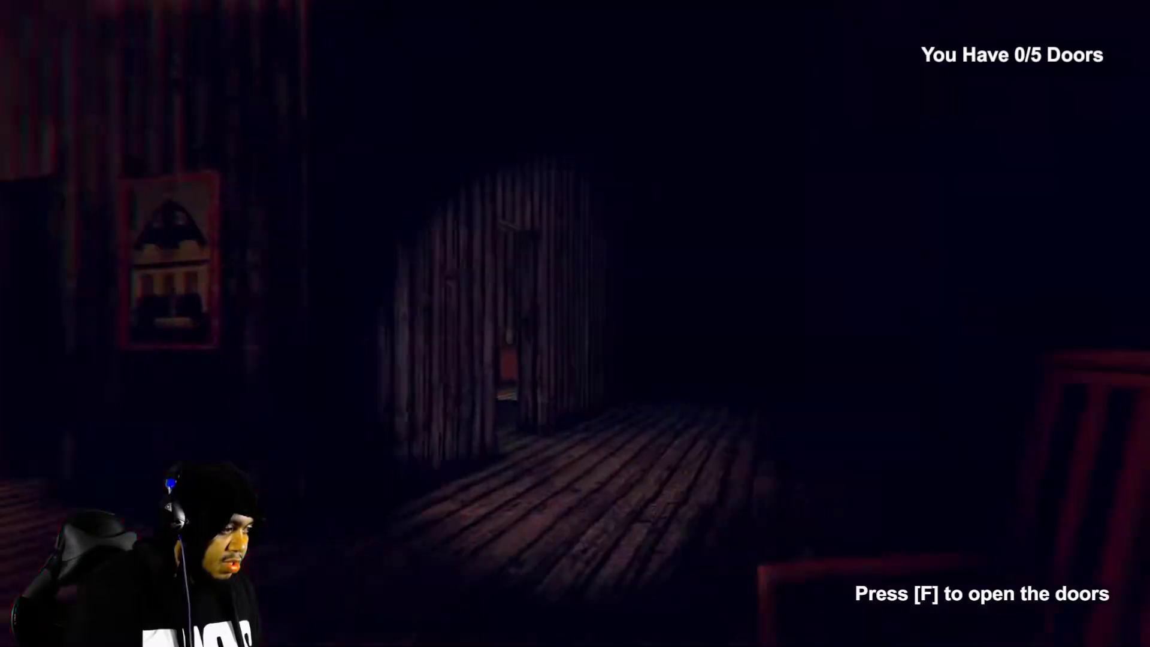
{"action": "key", "text": "w"}
{"action": "key", "text": "w"}
{"action": "key", "text": "w"}
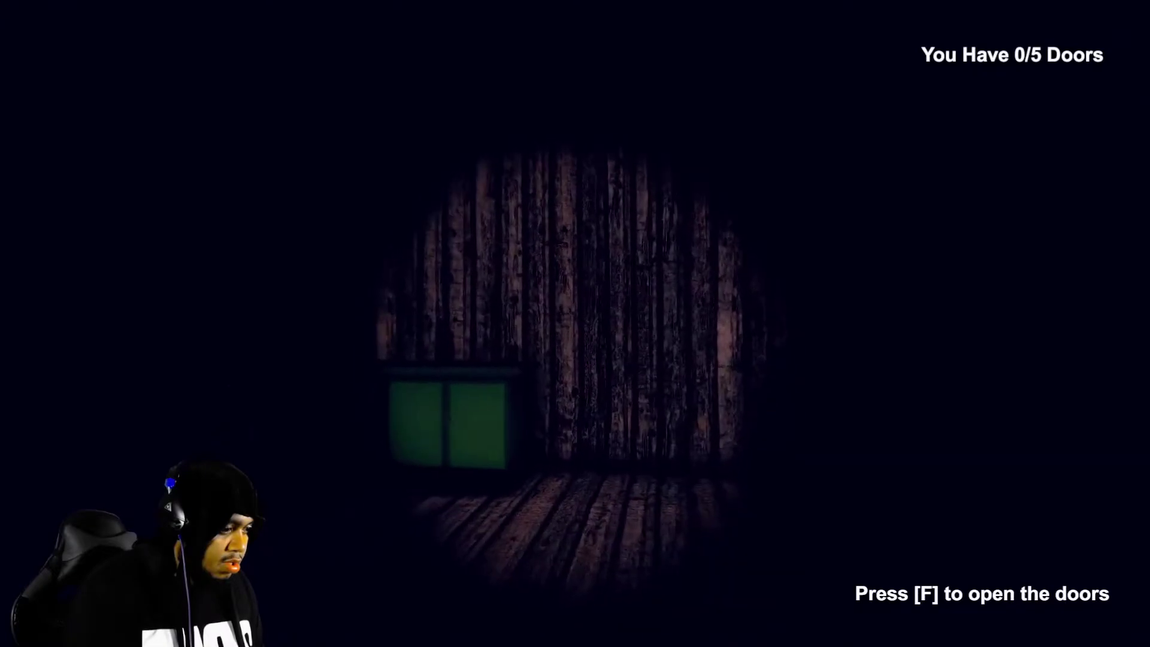
{"action": "key", "text": "s"}
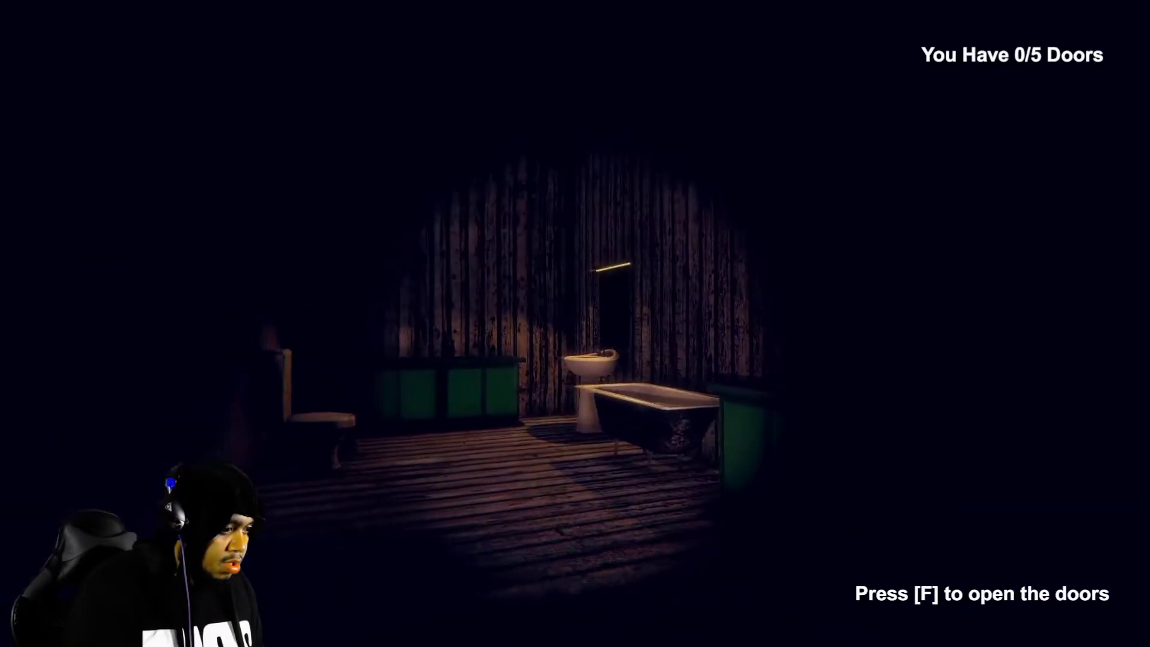
{"action": "key", "text": "w"}
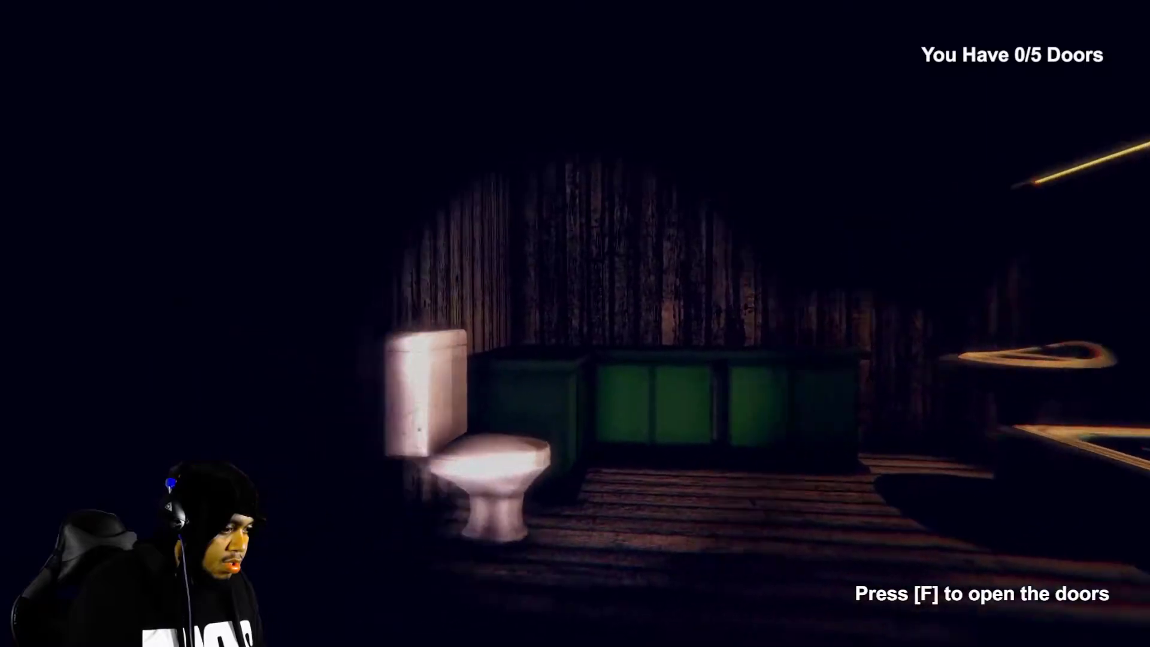
{"action": "key", "text": "w"}
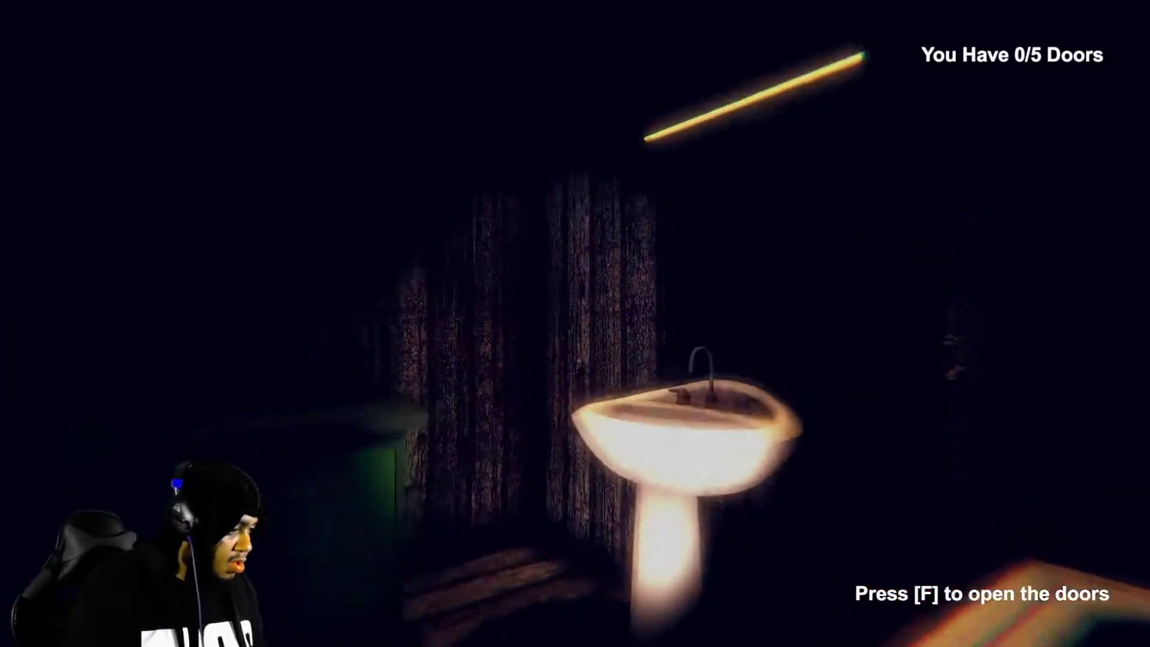
{"action": "key", "text": "s"}
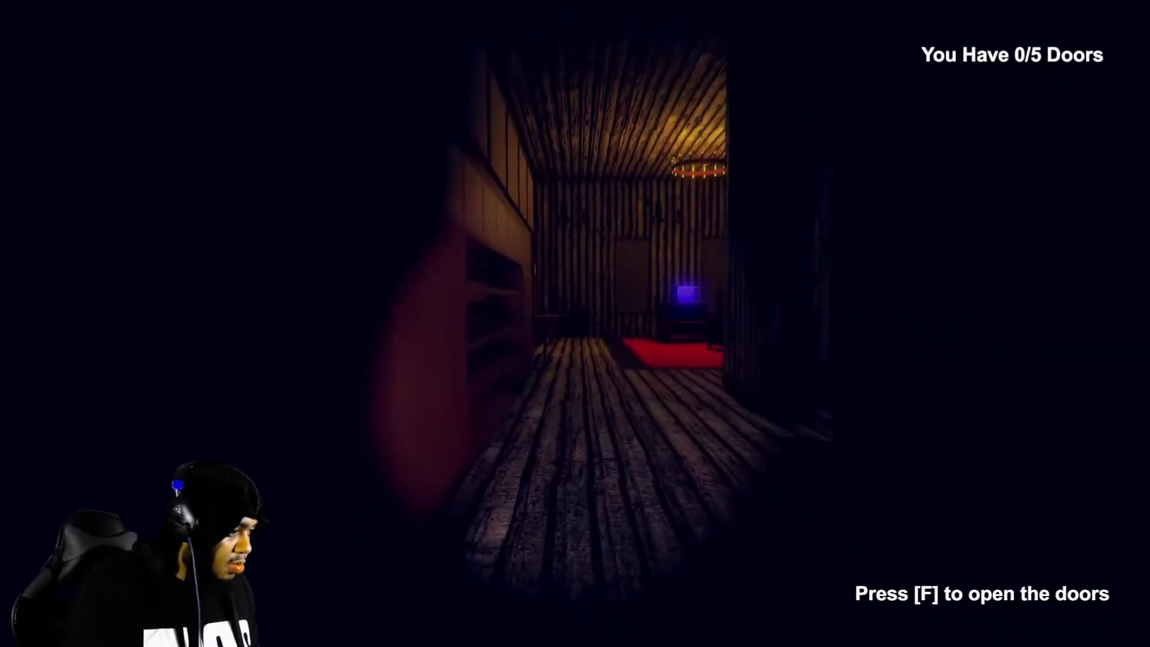
{"action": "key", "text": "w"}
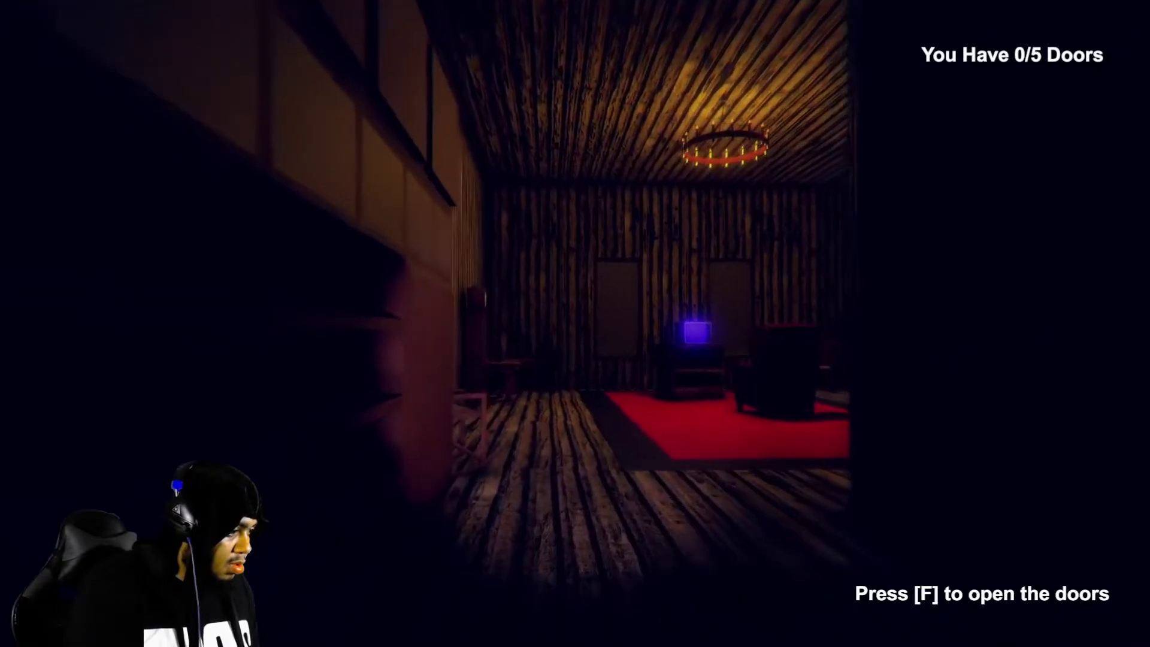
{"action": "key", "text": "w"}
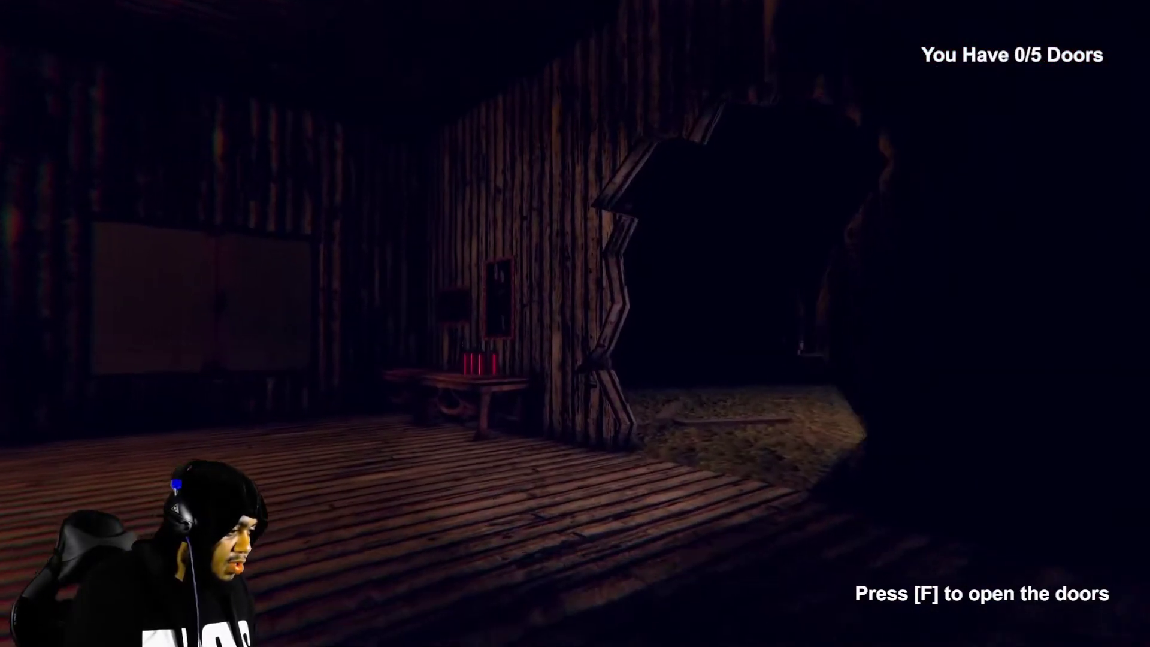
{"action": "key", "text": "w"}
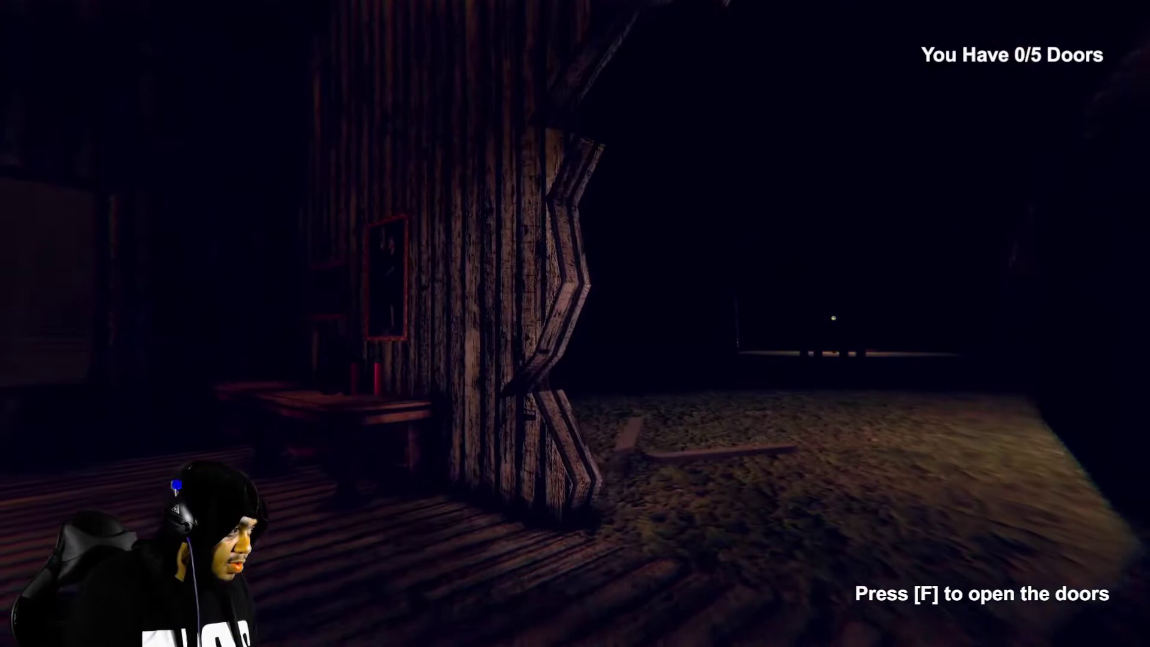
{"action": "key", "text": "w"}
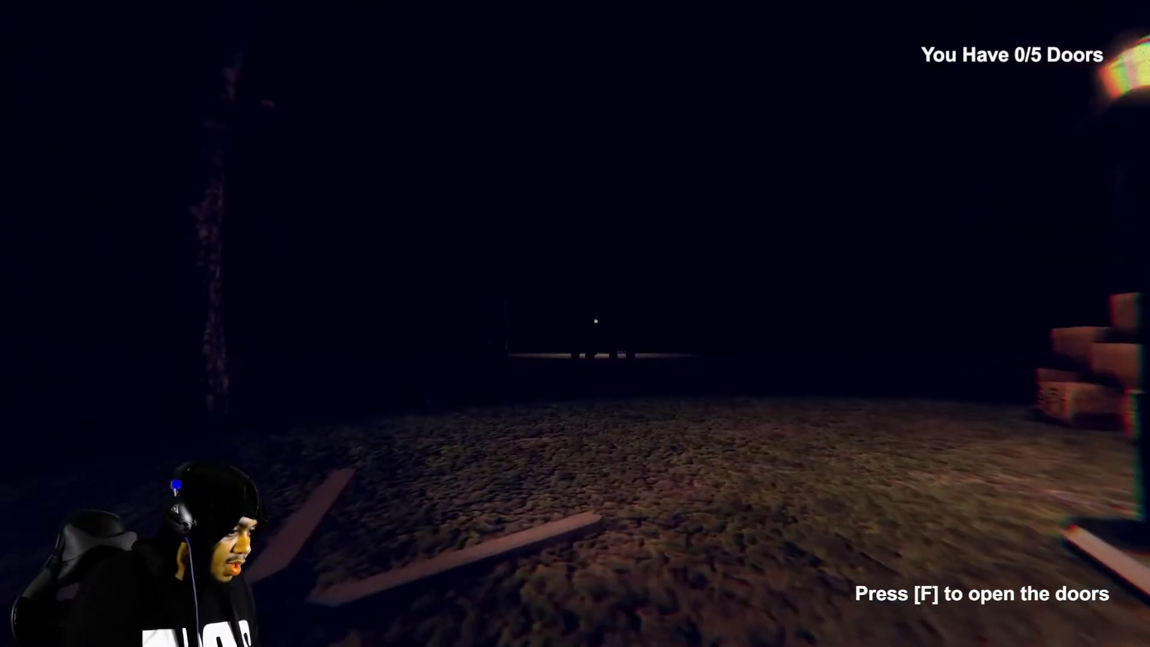
{"action": "key", "text": "w"}
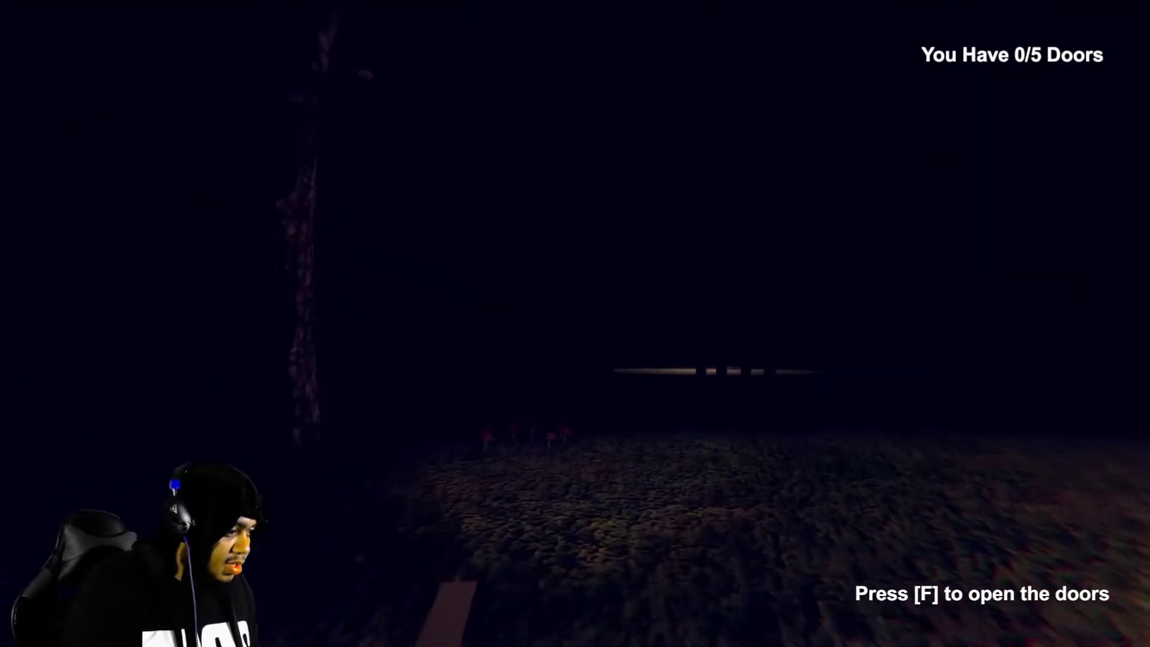
{"action": "key", "text": "w"}
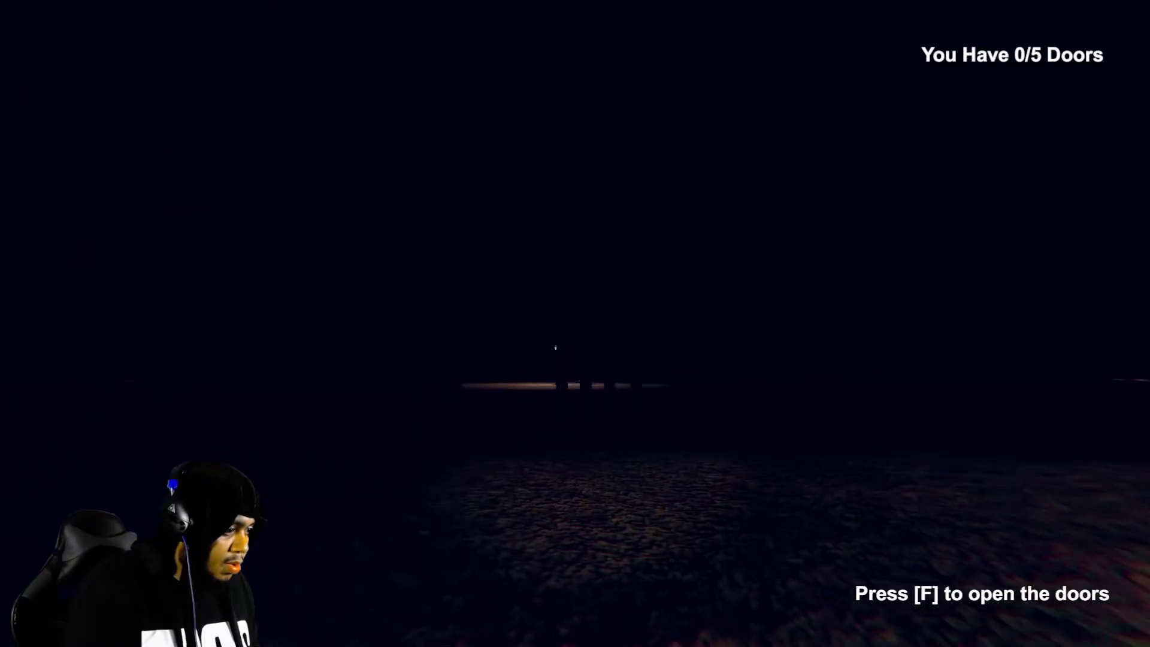
{"action": "key", "text": "w"}
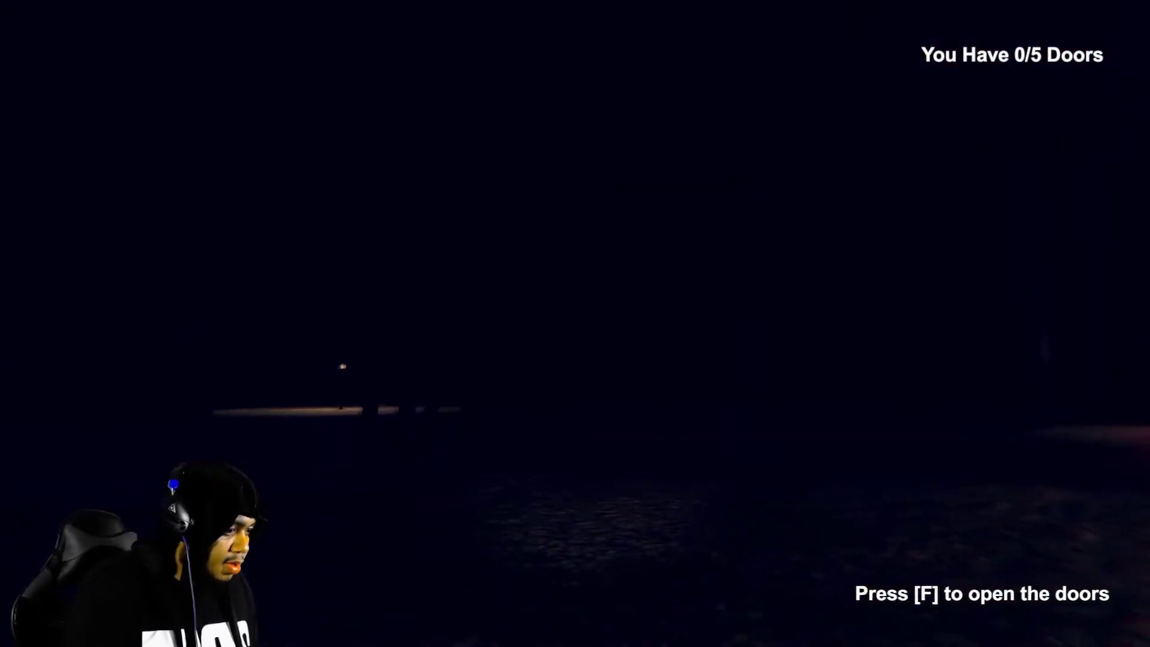
{"action": "key", "text": "w"}
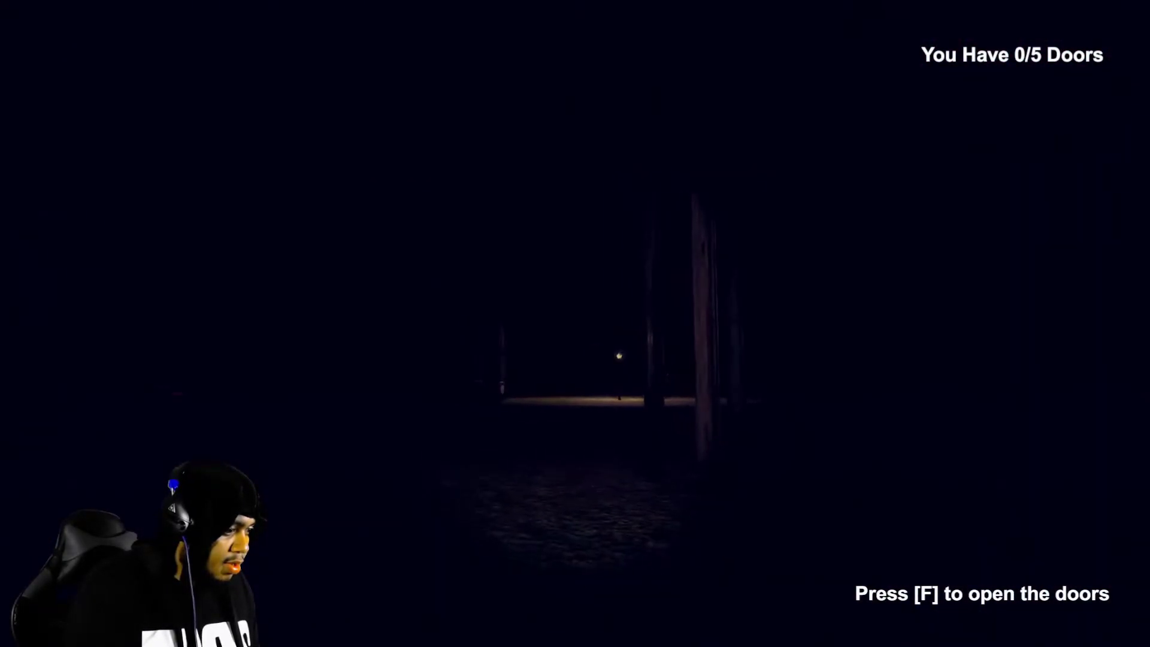
{"action": "key", "text": "w"}
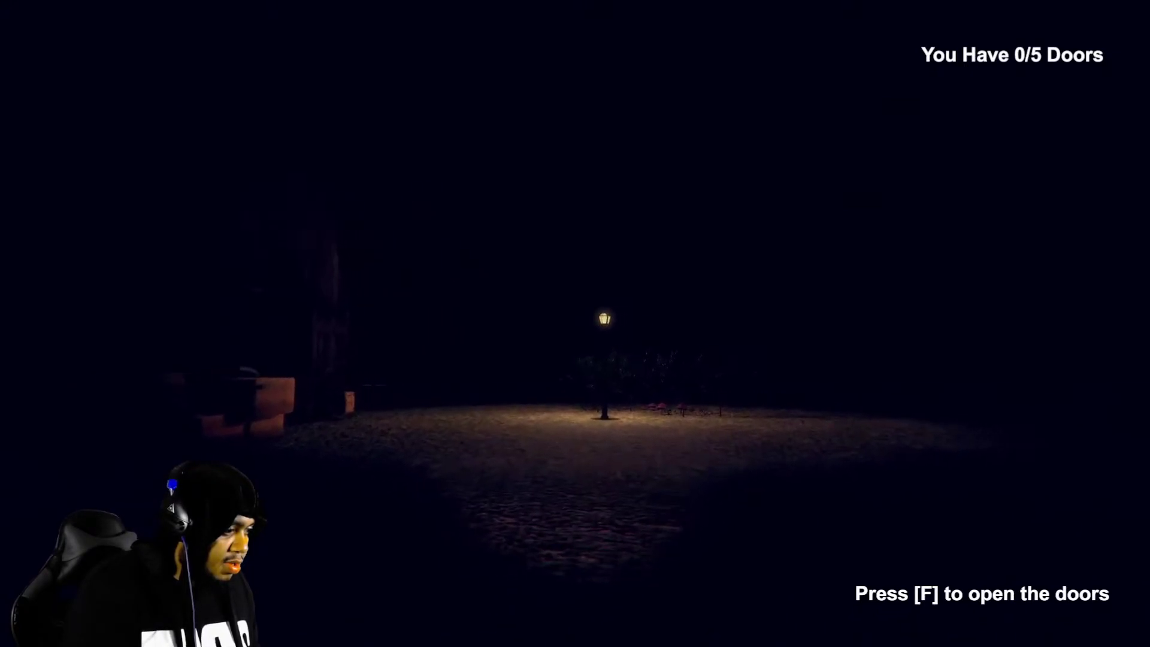
{"action": "key", "text": "w"}
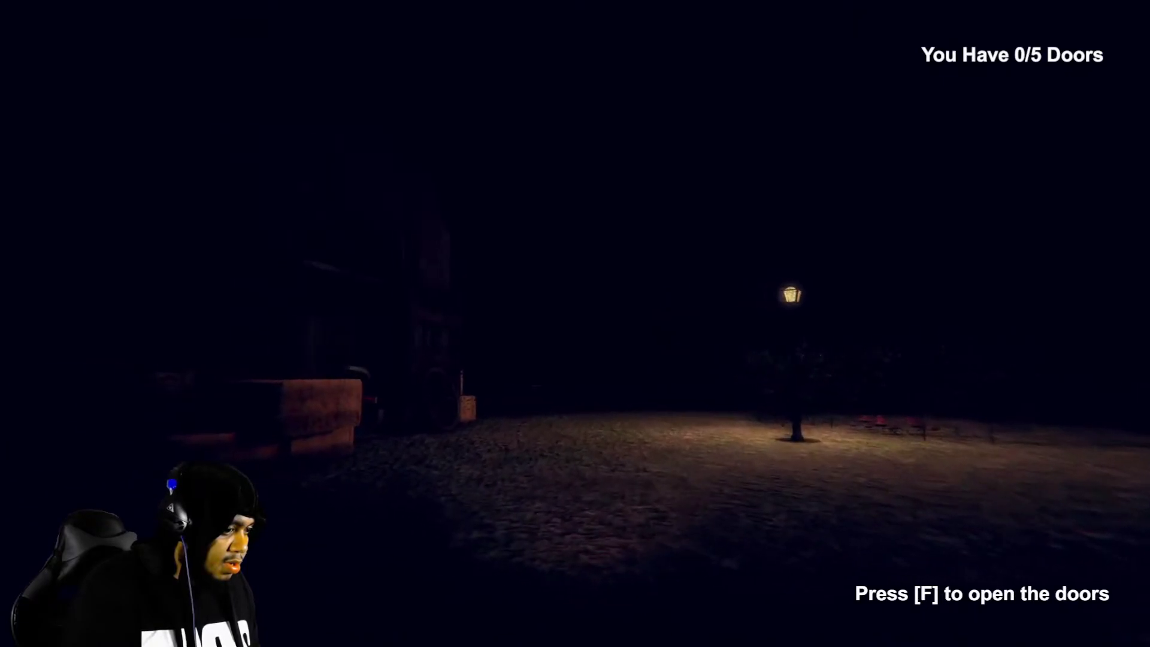
{"action": "key", "text": "w"}
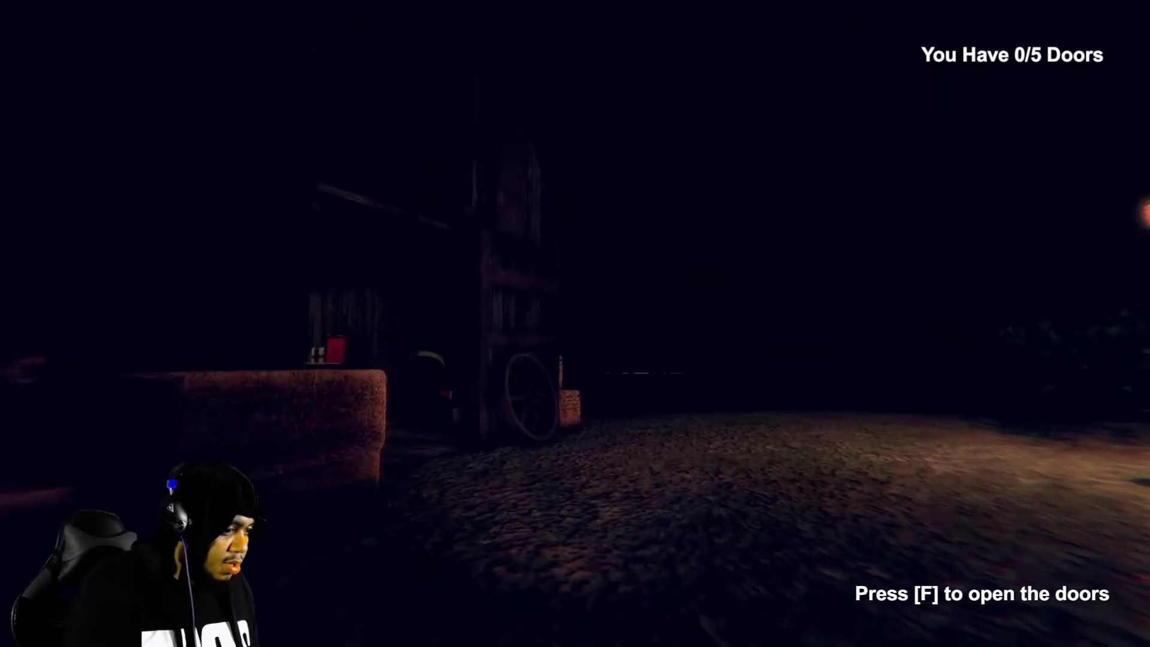
{"action": "key", "text": "w"}
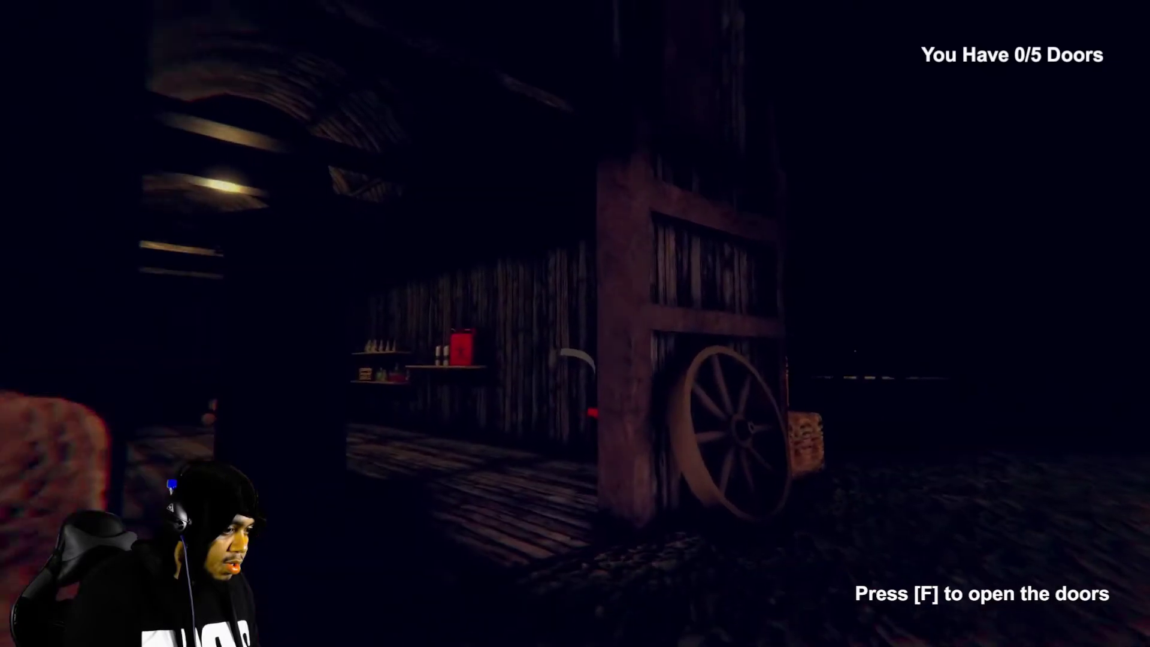
{"action": "key", "text": "w"}
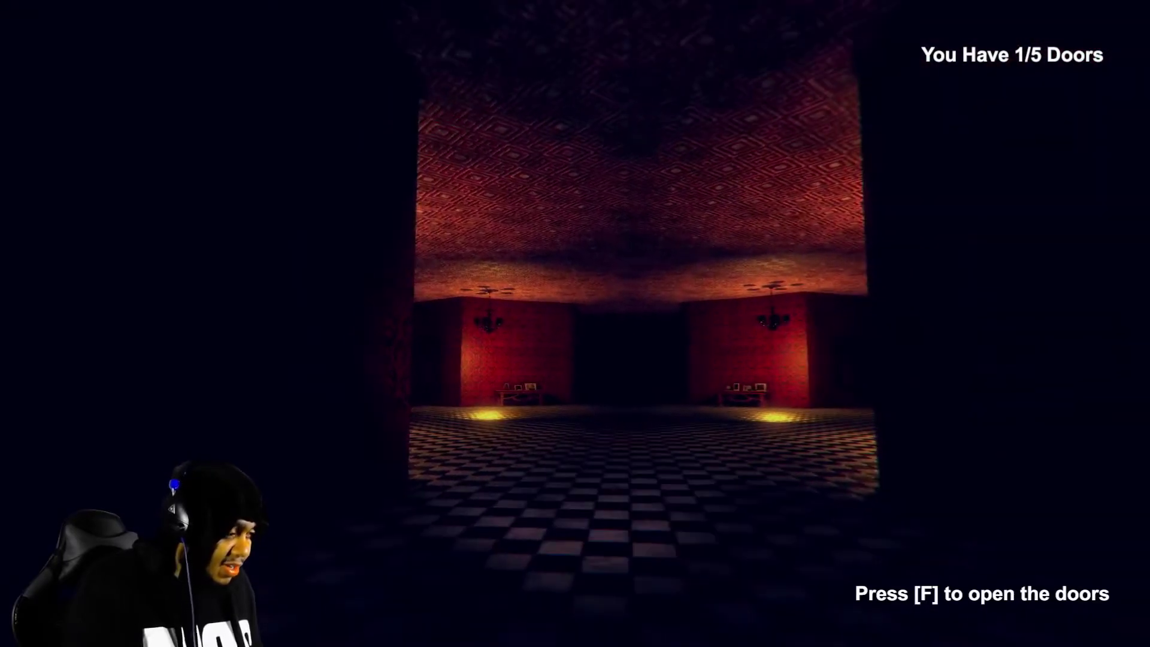
{"action": "key", "text": "w"}
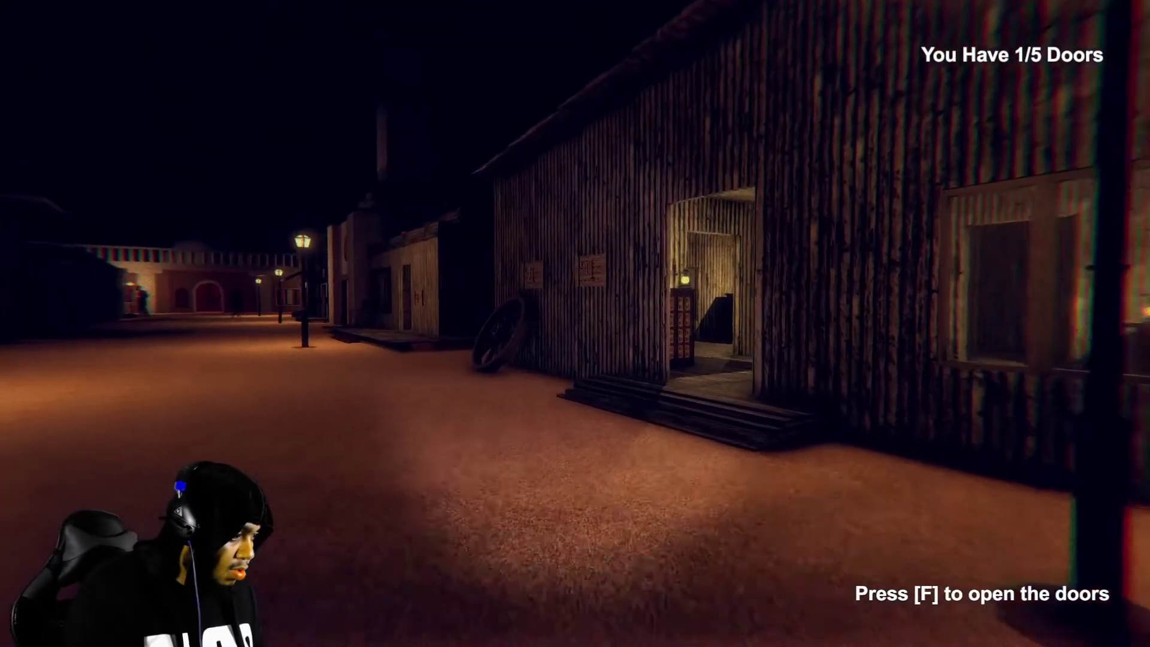
{"action": "key", "text": "w"}
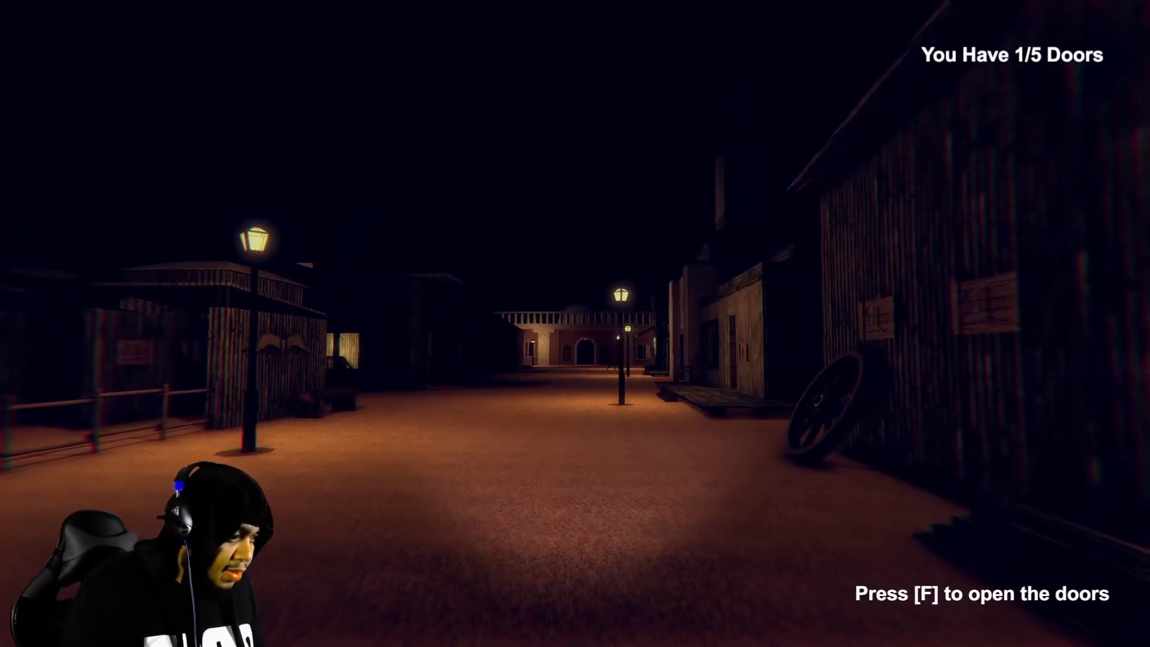
{"action": "key", "text": "w"}
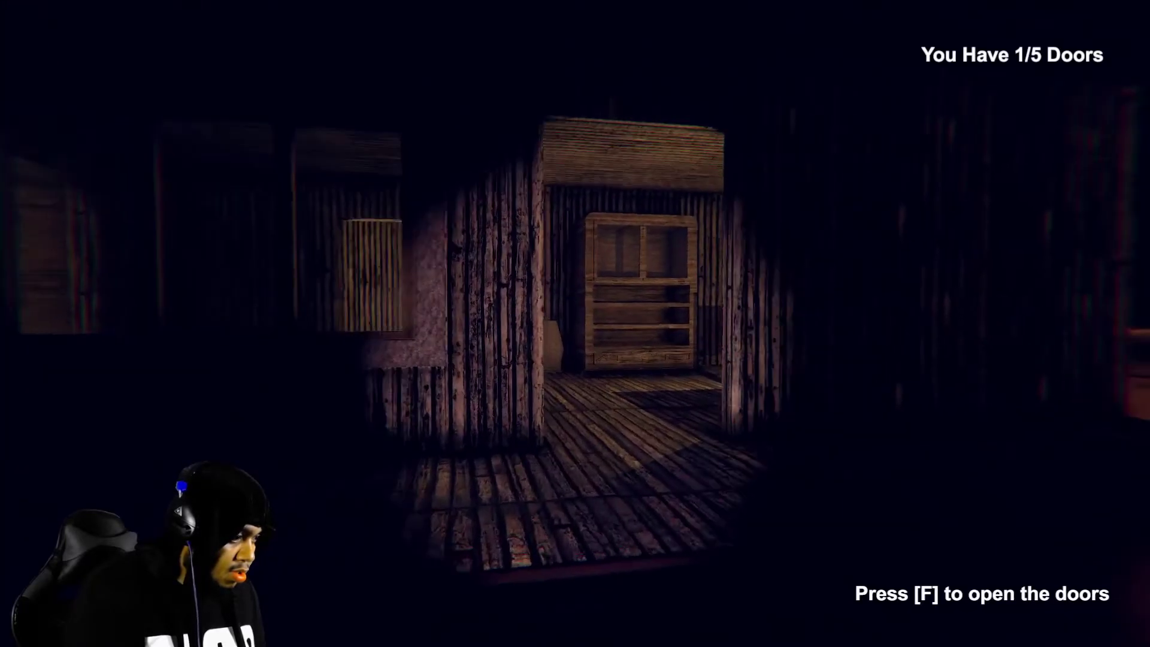
{"action": "key", "text": "w"}
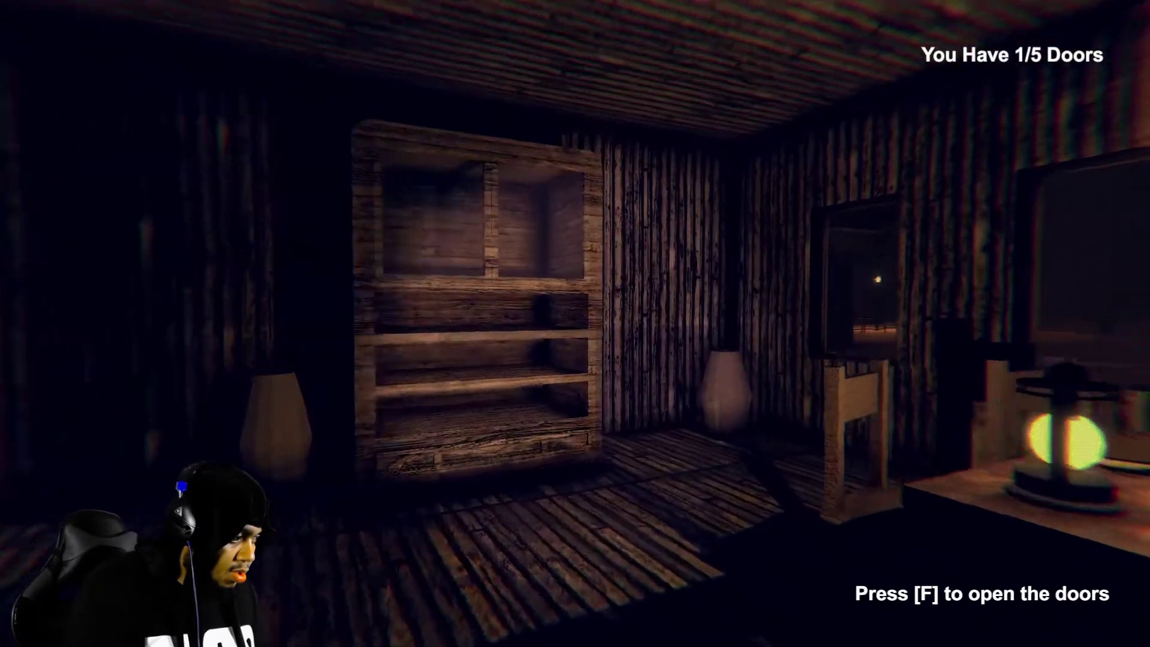
{"action": "key", "text": "w"}
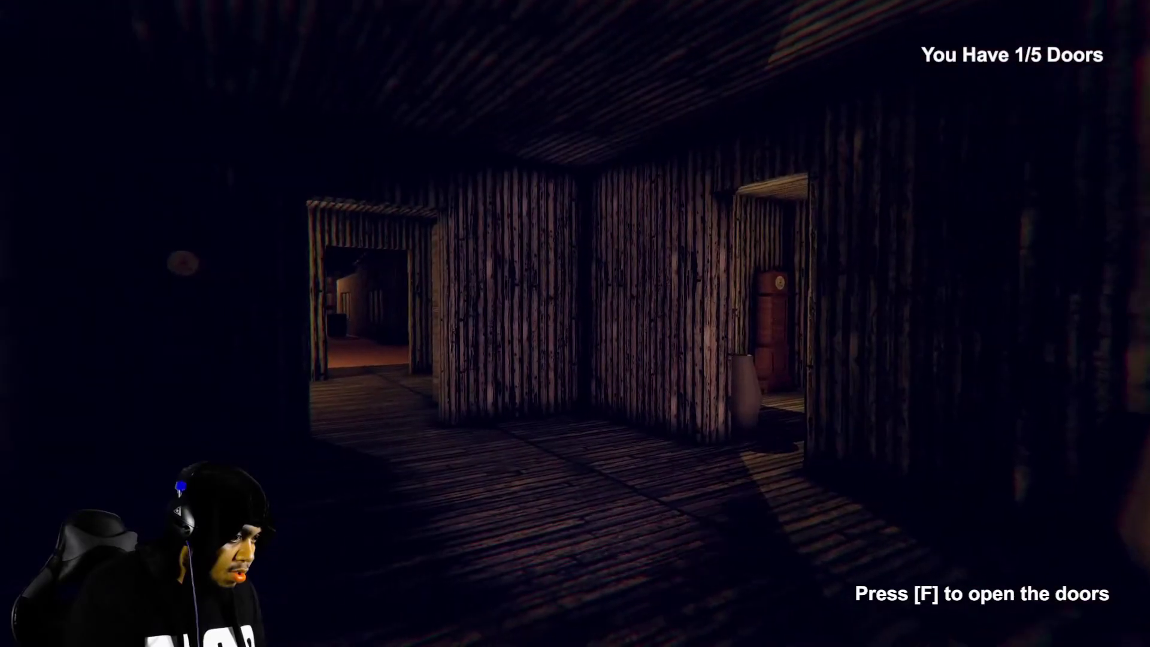
{"action": "key", "text": "w"}
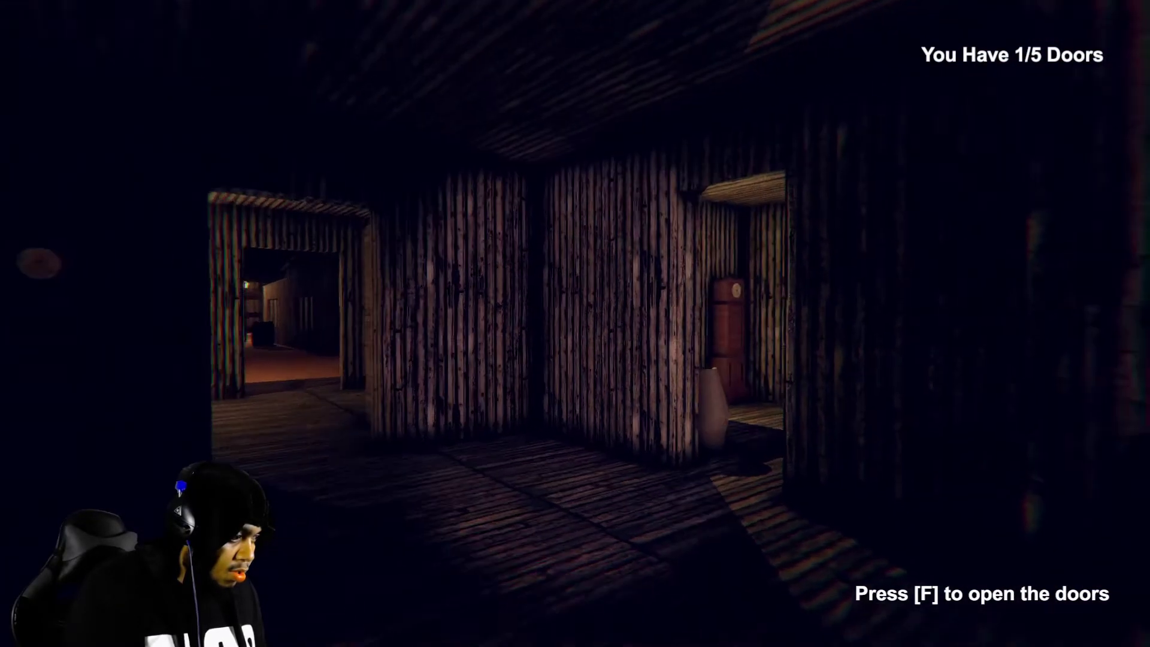
{"action": "key", "text": "w"}
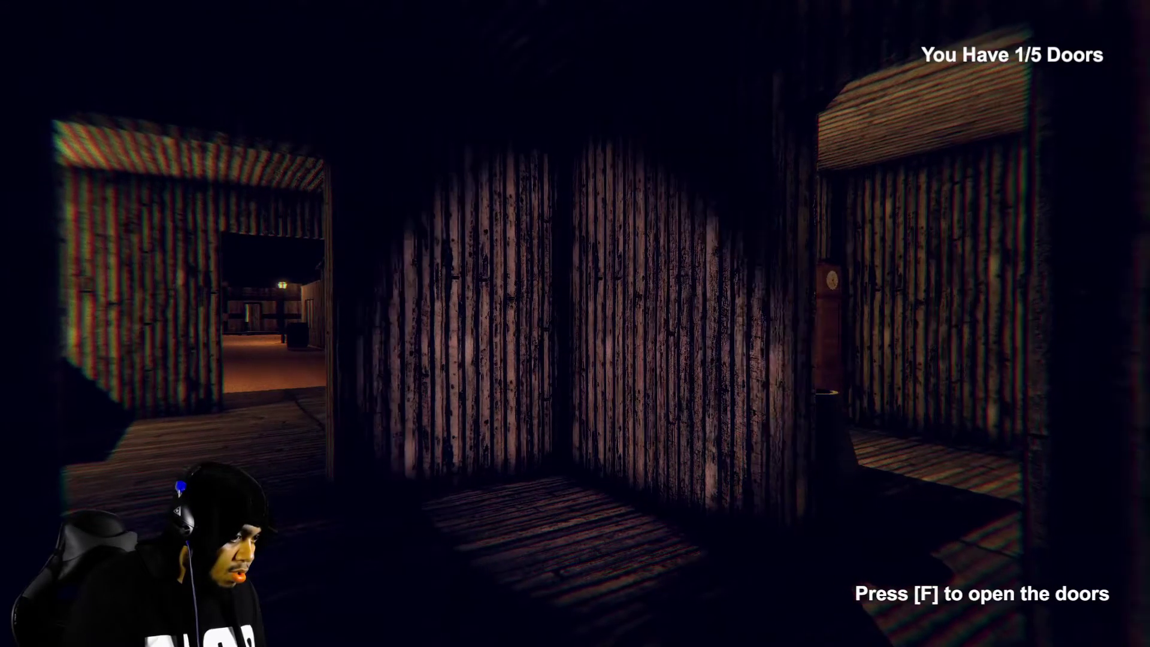
{"action": "key", "text": "w"}
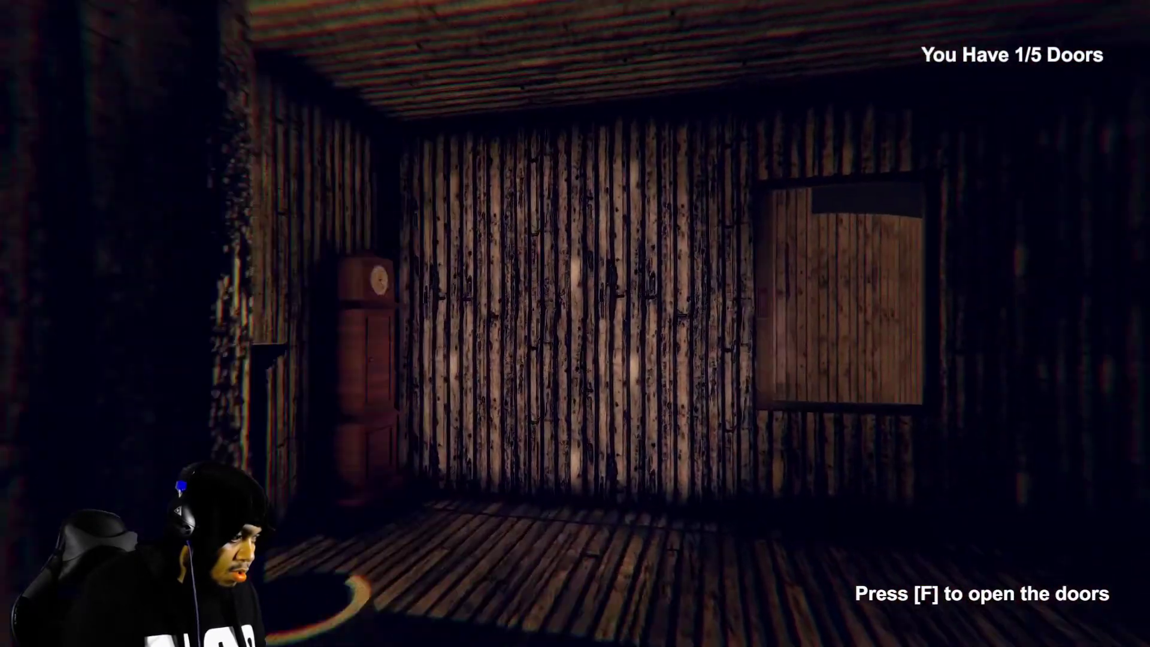
{"action": "key", "text": "w"}
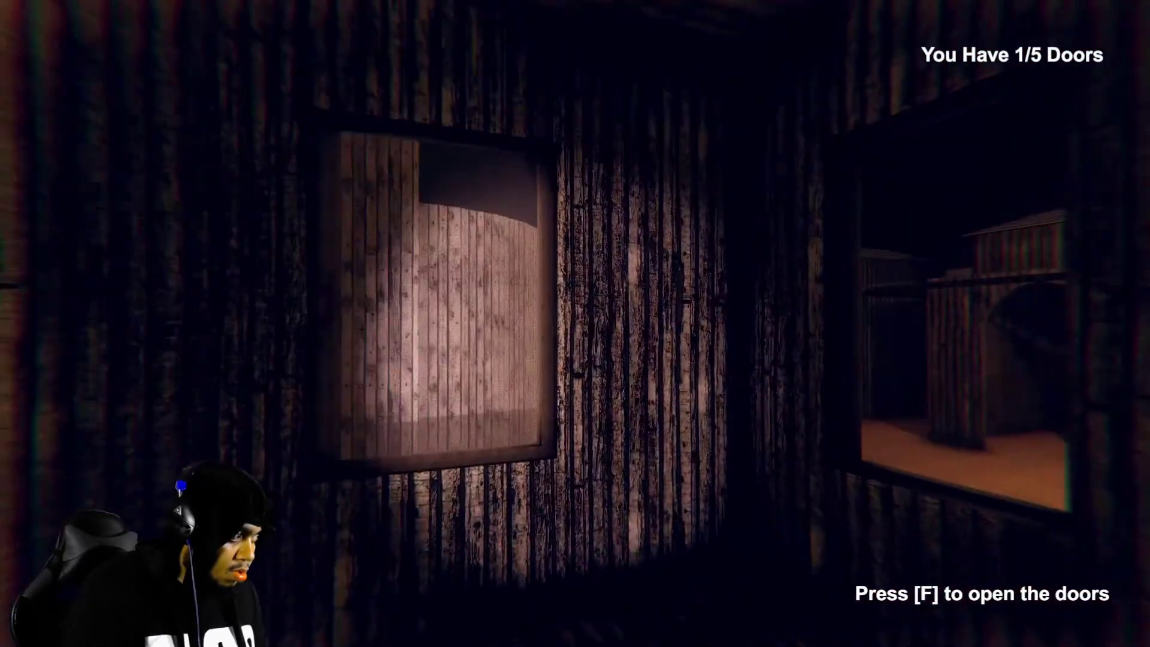
{"action": "key", "text": "w"}
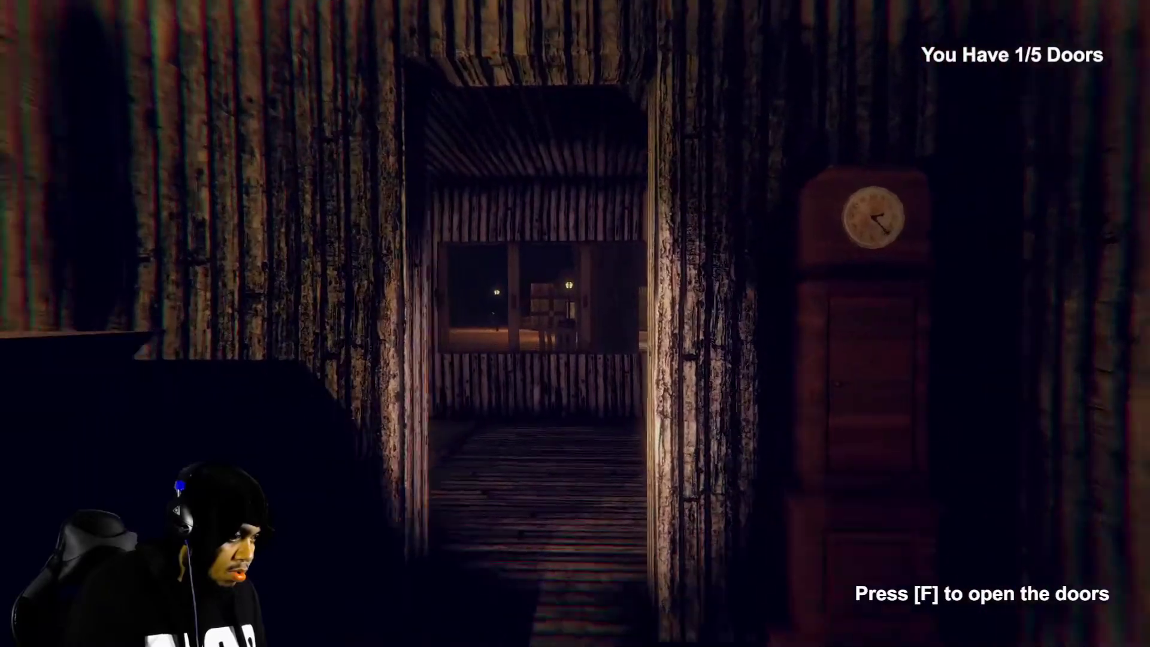
{"action": "key", "text": "w"}
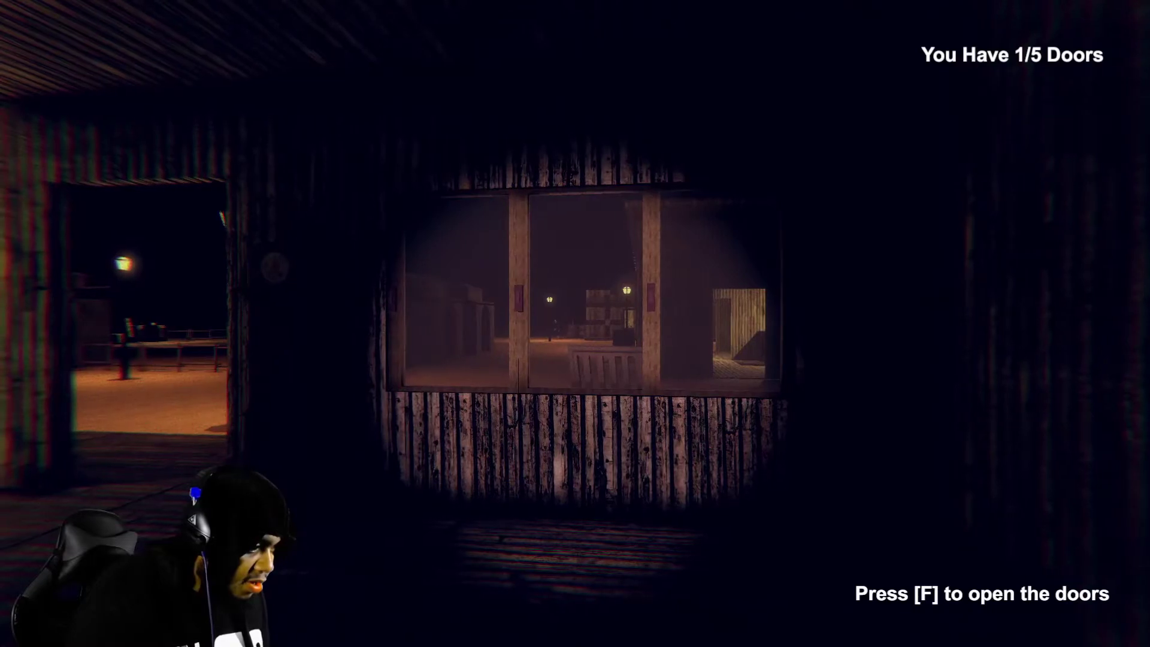
{"action": "key", "text": "s"}
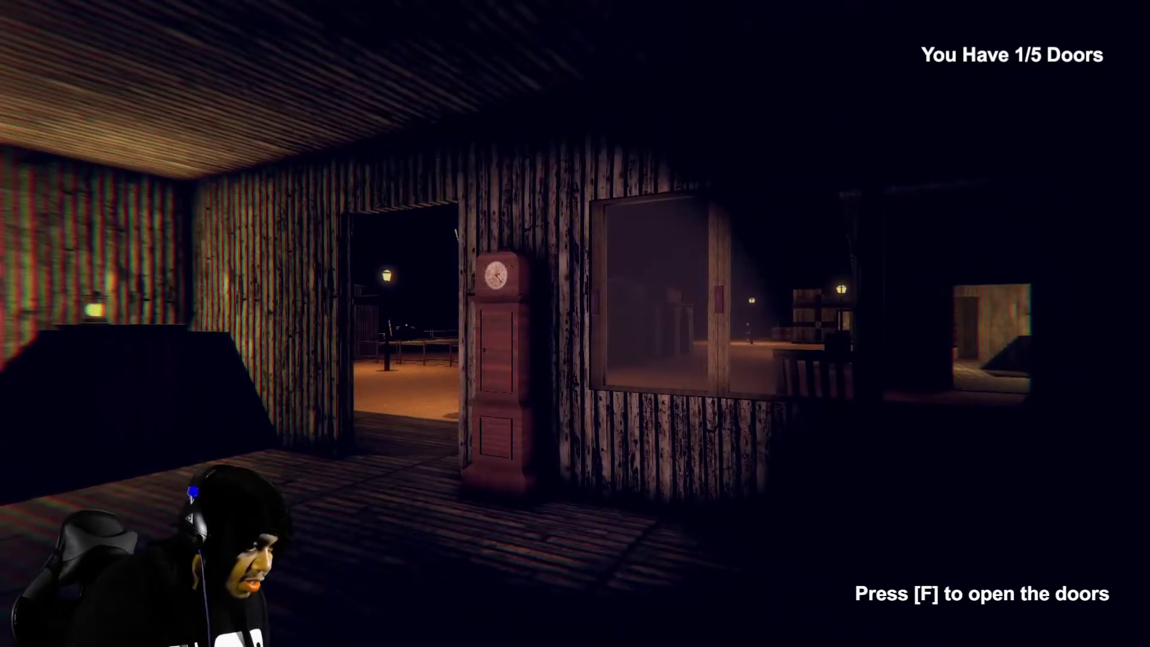
{"action": "key", "text": "w"}
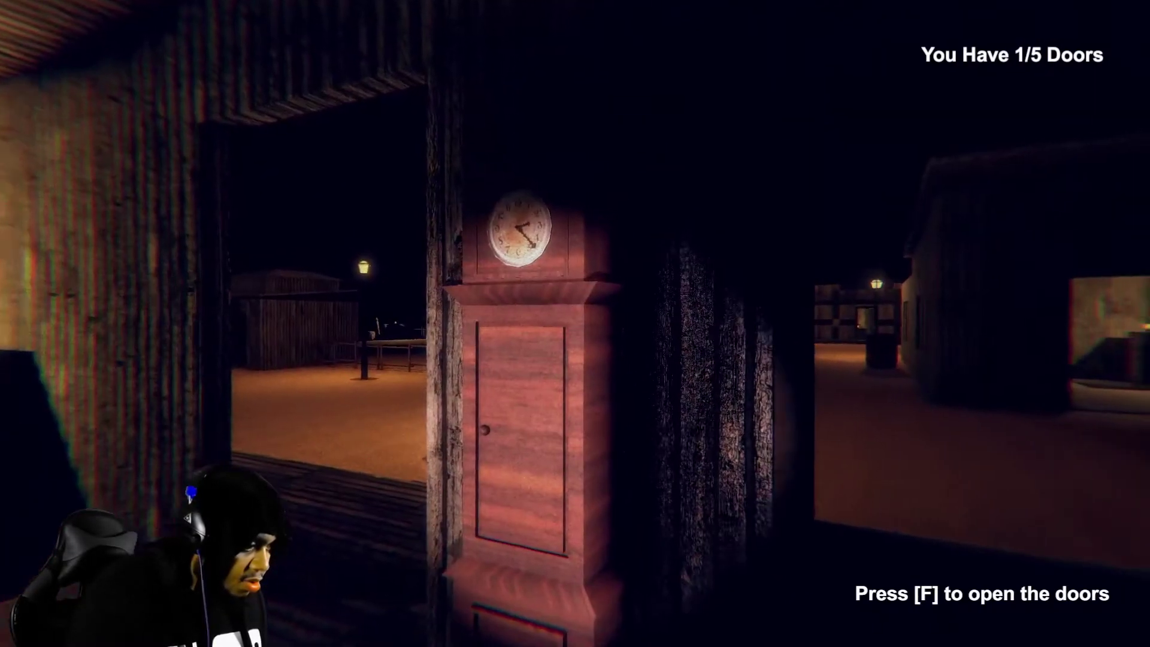
{"action": "key", "text": "w"}
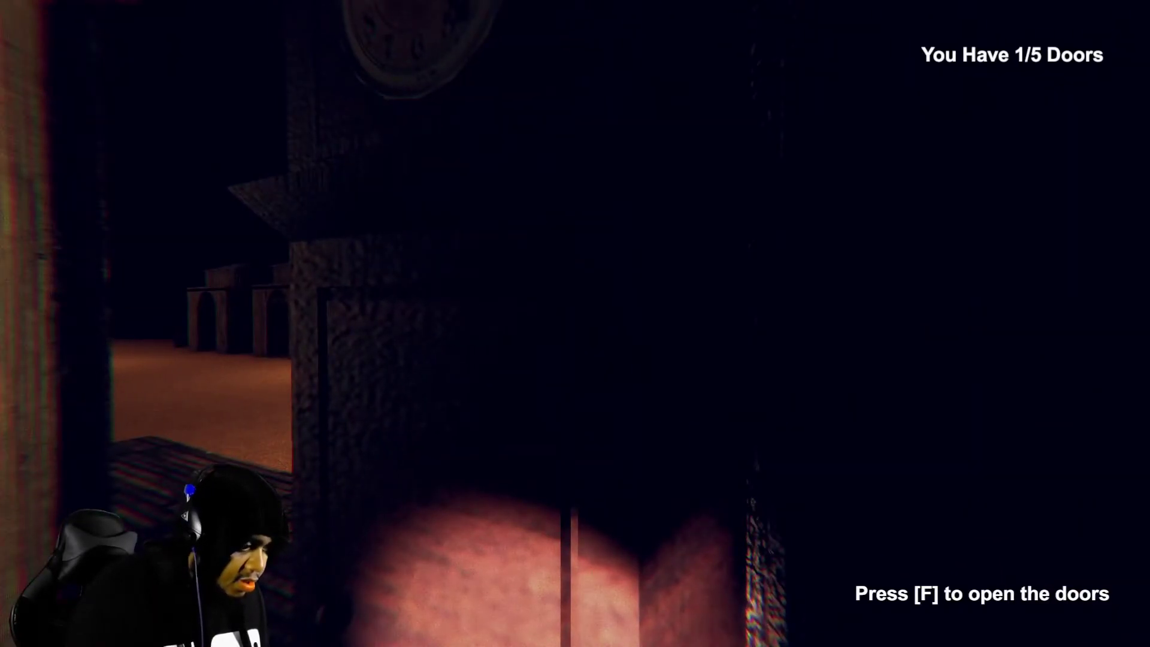
{"action": "key", "text": "a"}
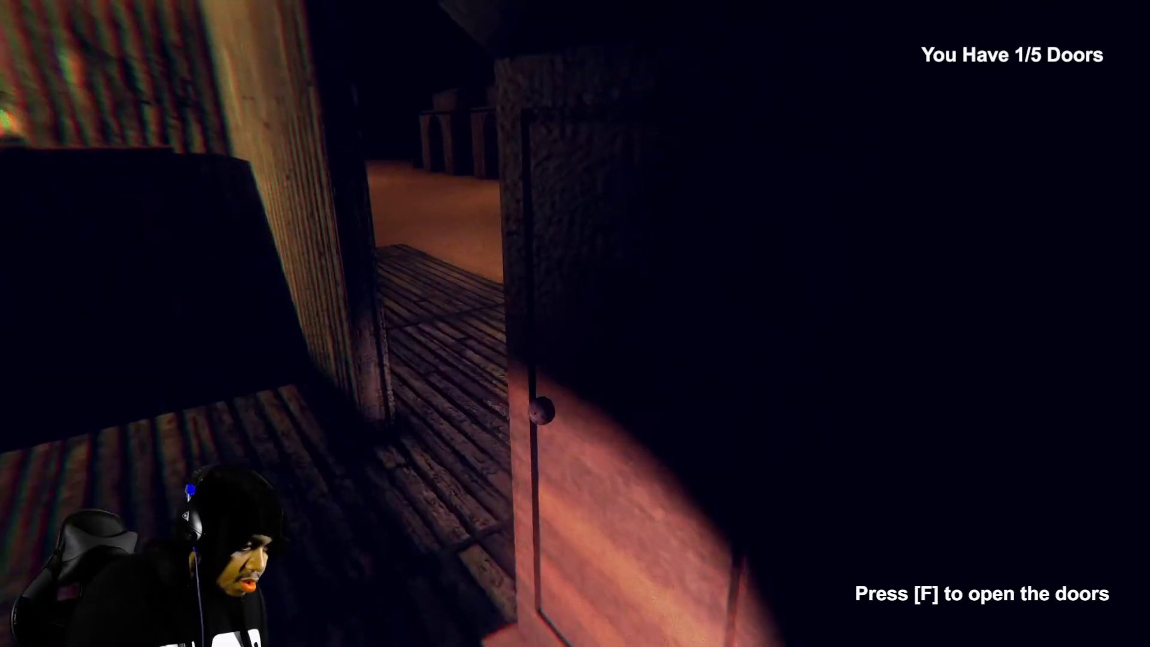
{"action": "key", "text": "w"}
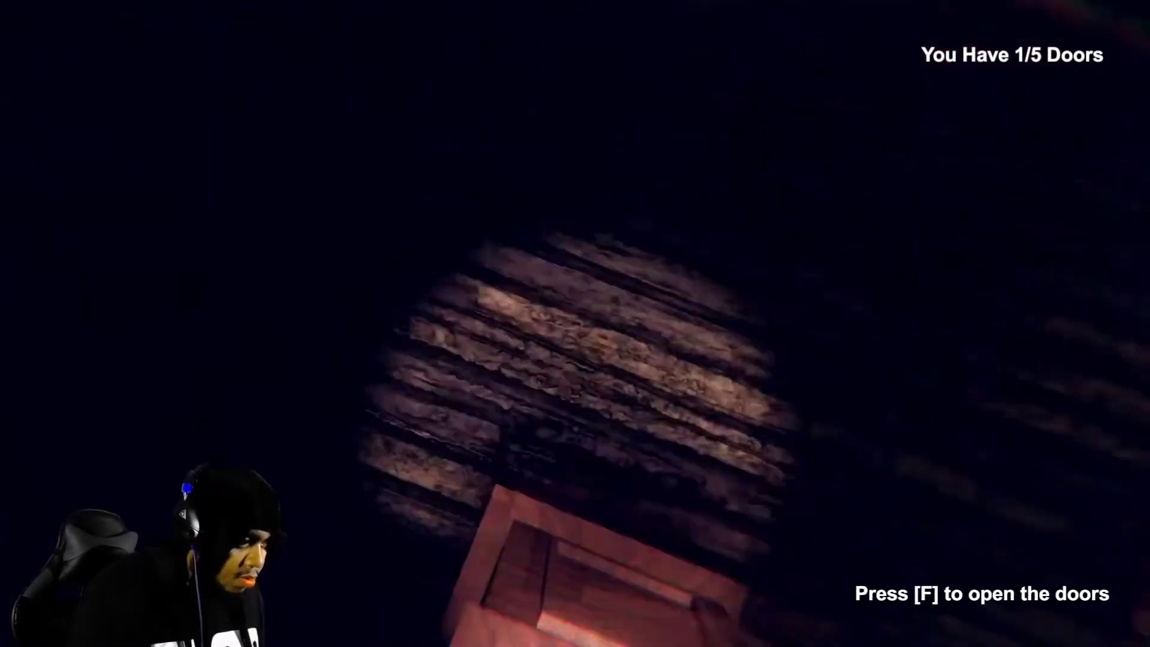
{"action": "key", "text": "w"}
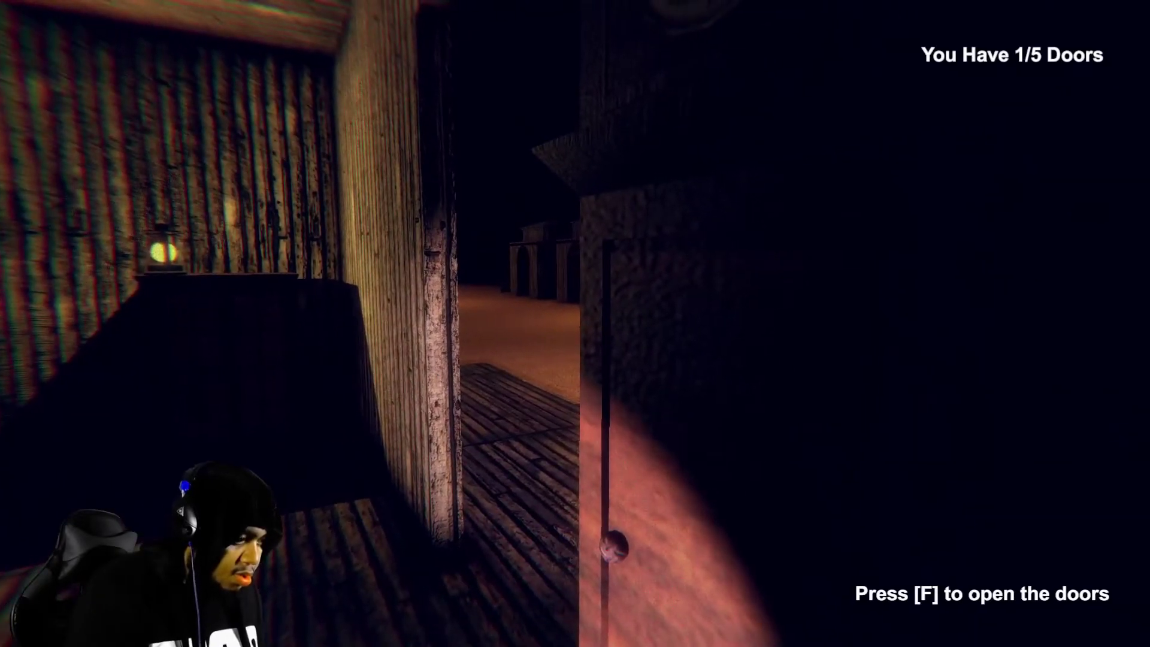
{"action": "key", "text": "w"}
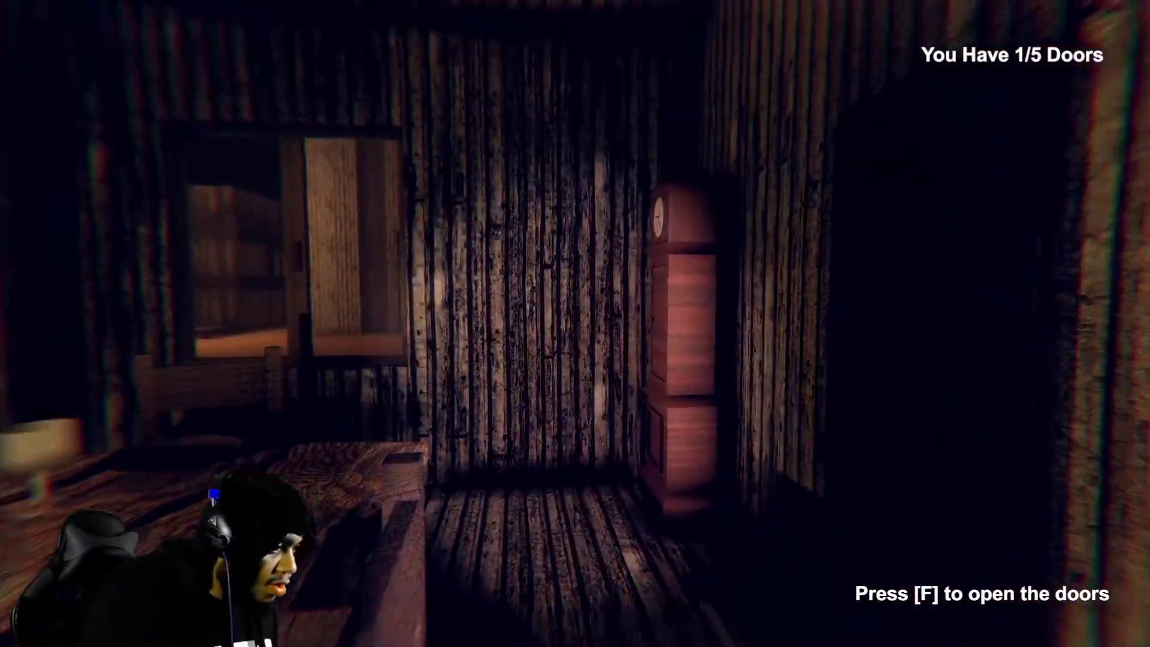
{"action": "key", "text": "w"}
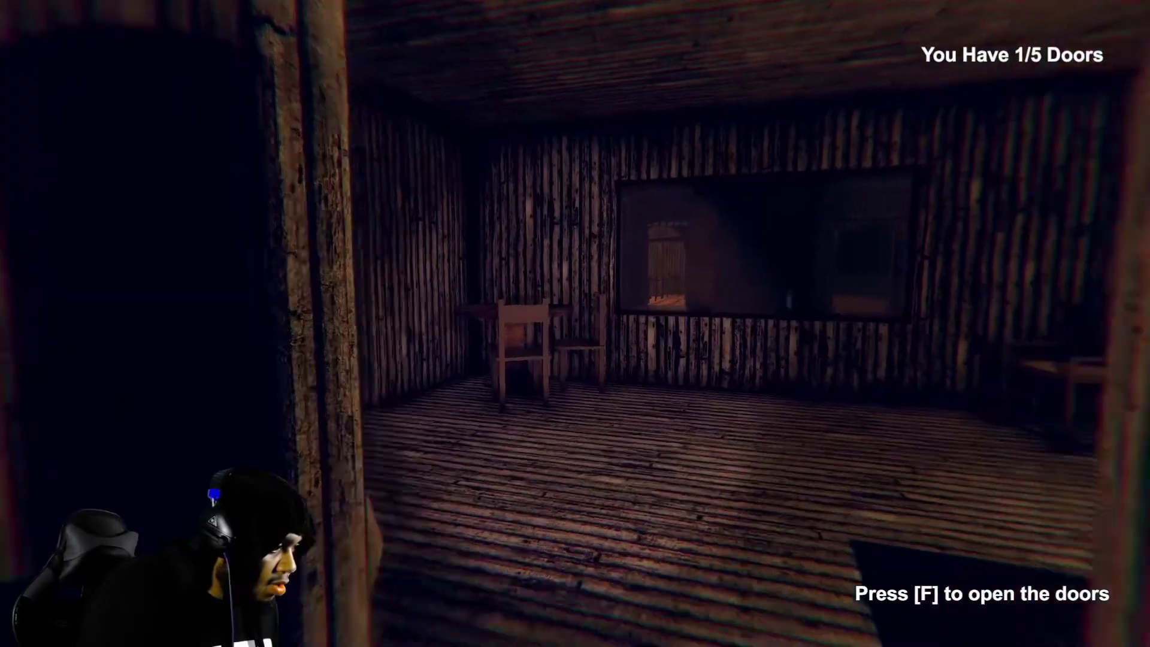
{"action": "key", "text": "w"}
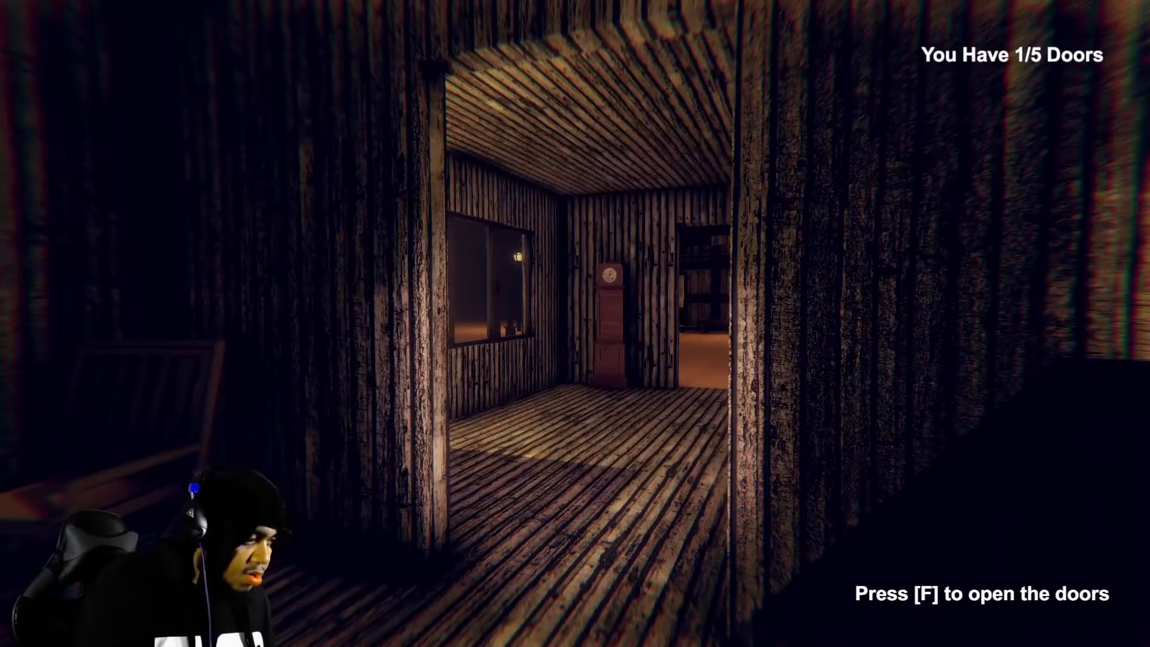
{"action": "key", "text": "w"}
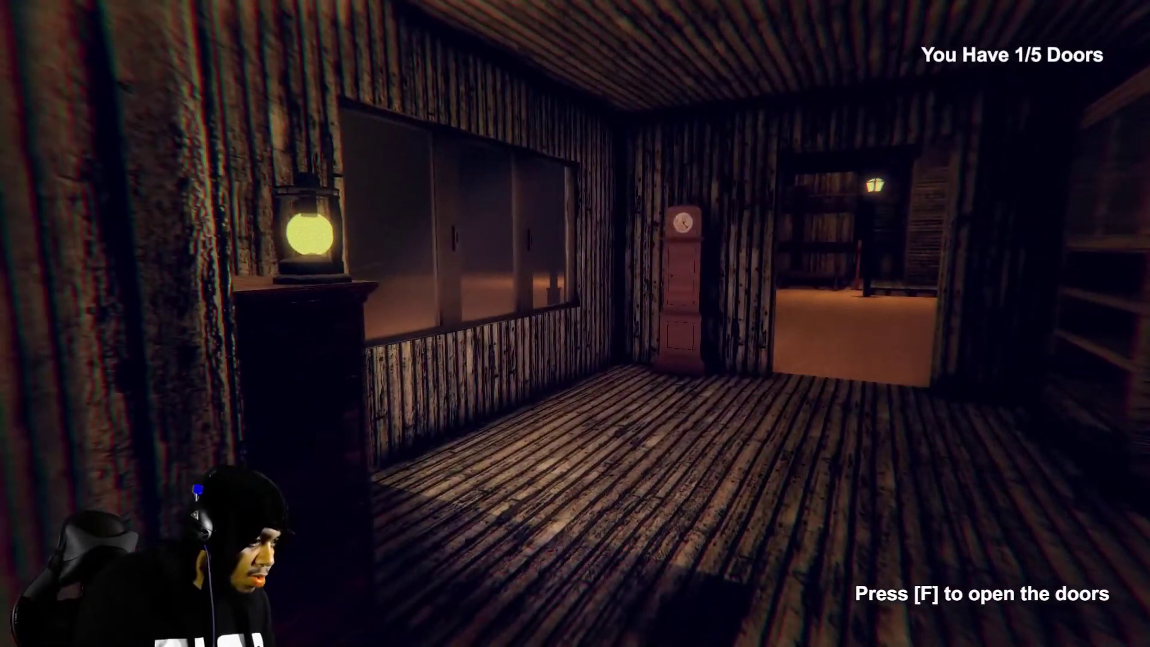
{"action": "key", "text": "w"}
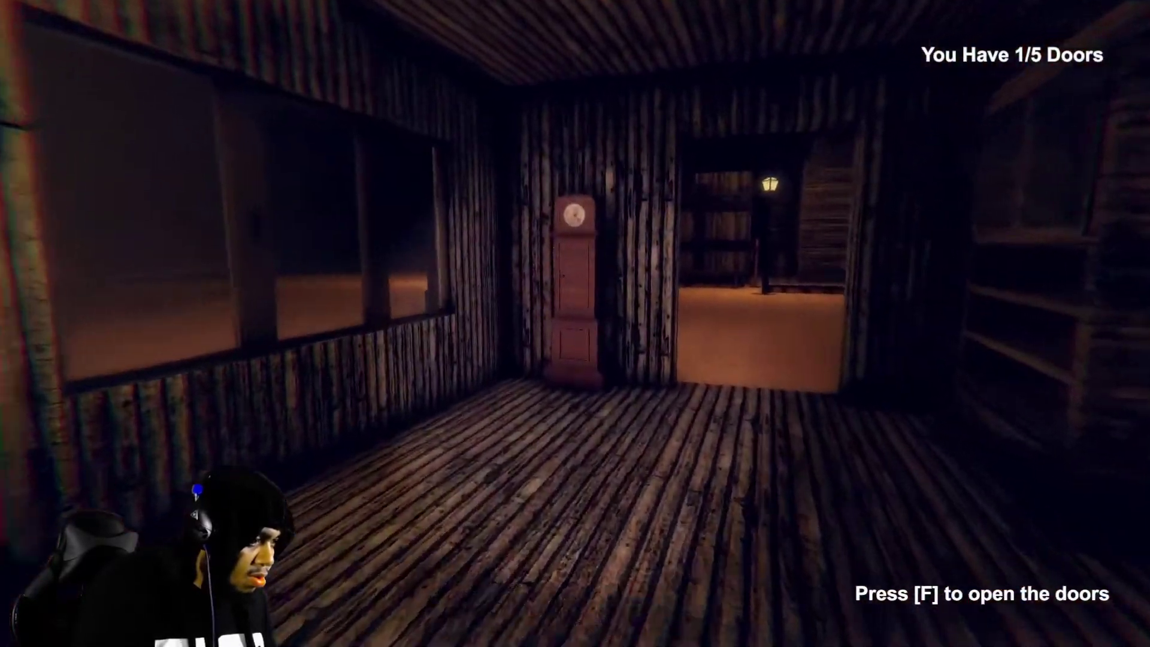
{"action": "key", "text": "w"}
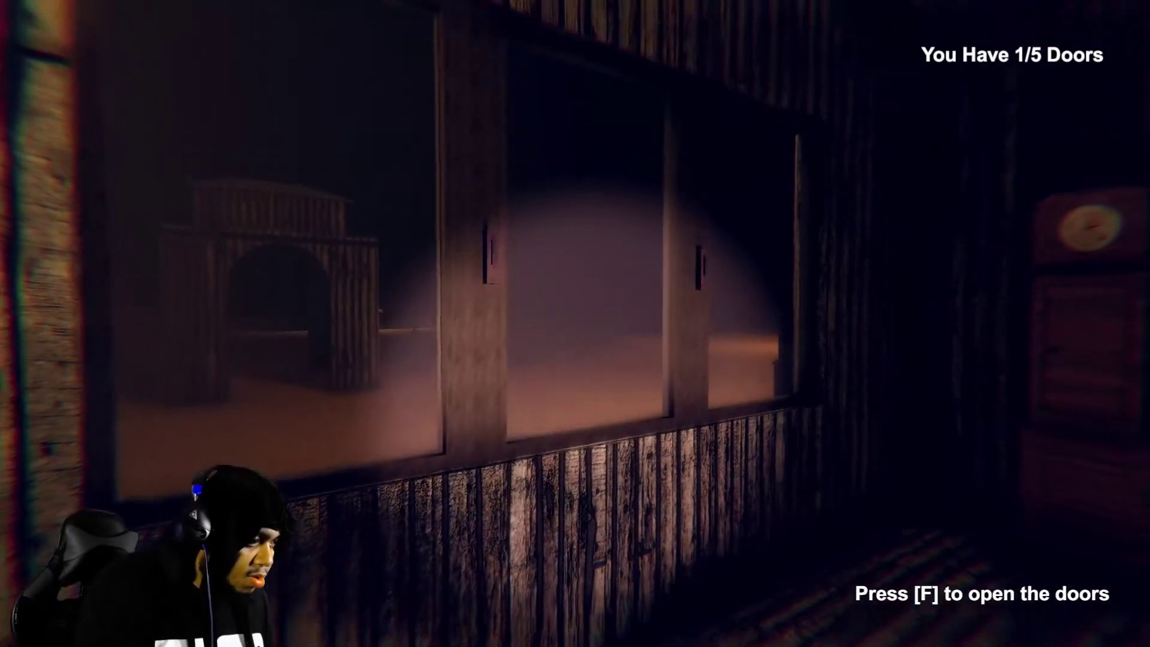
{"action": "key", "text": "w"}
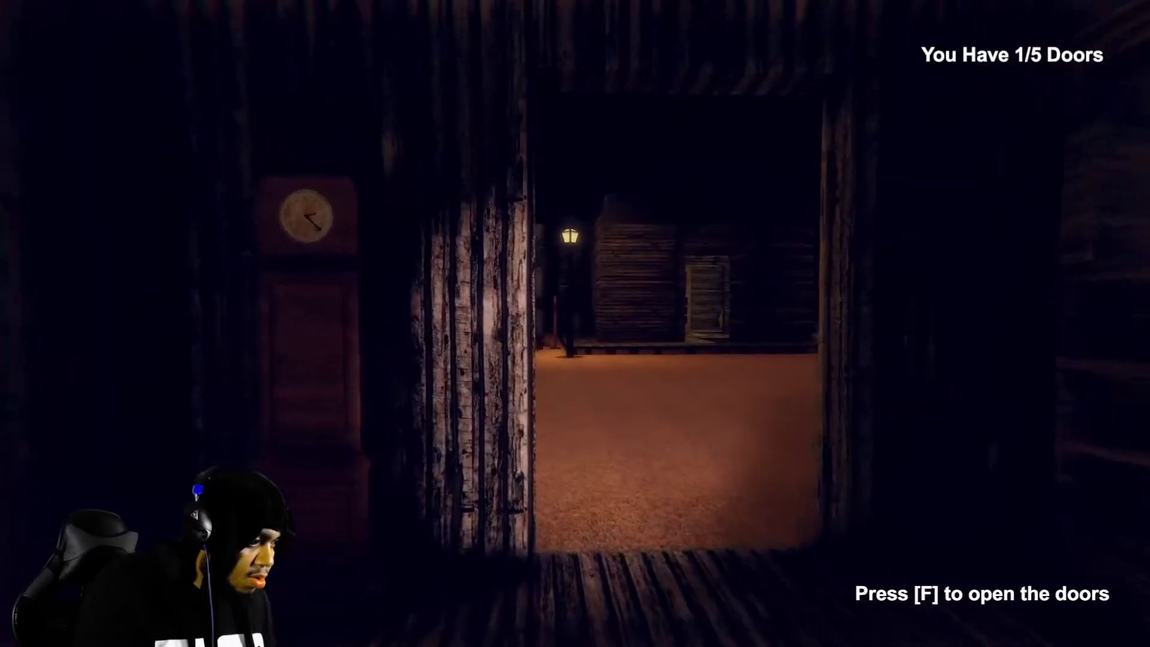
{"action": "key", "text": "w"}
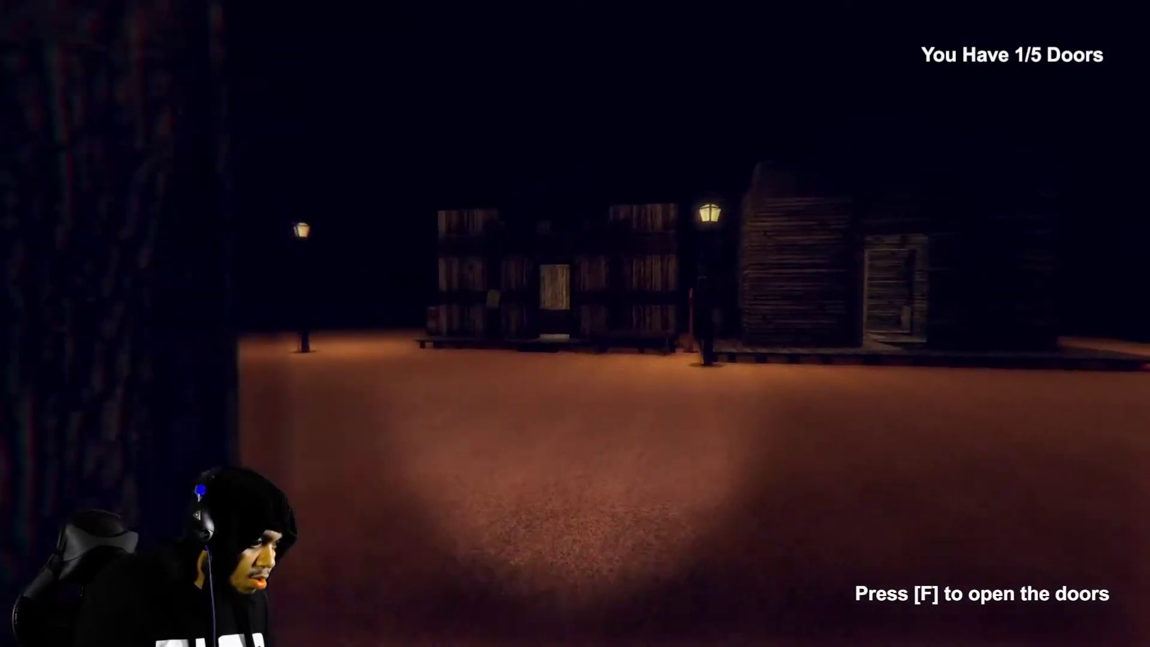
{"action": "key", "text": "w"}
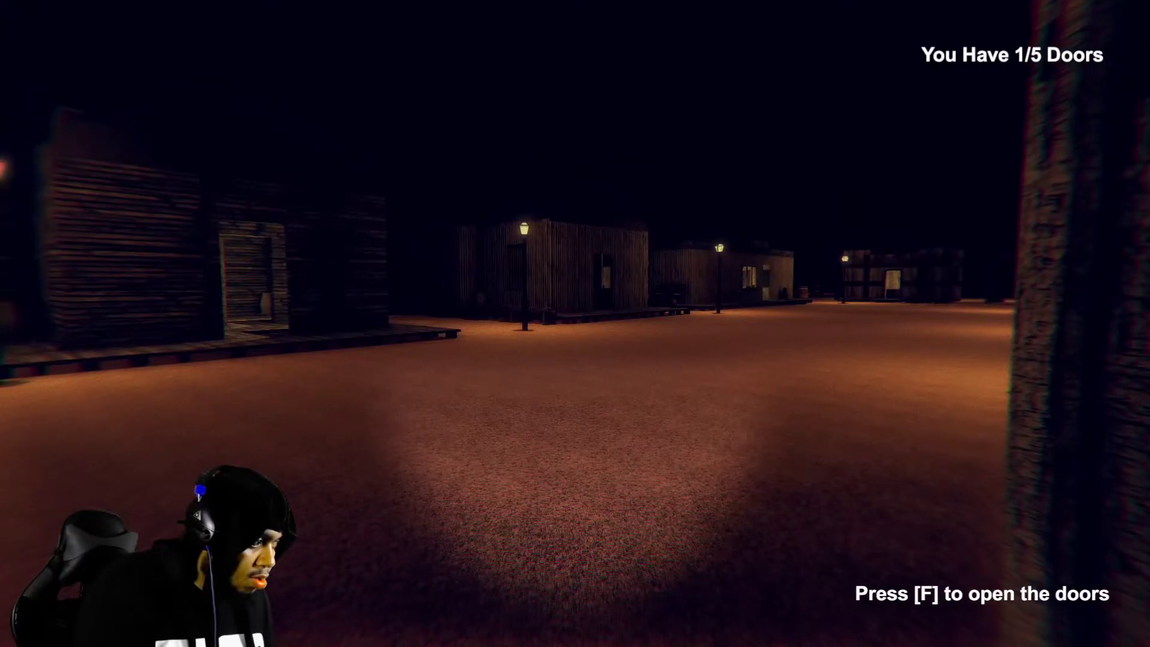
{"action": "key", "text": "w"}
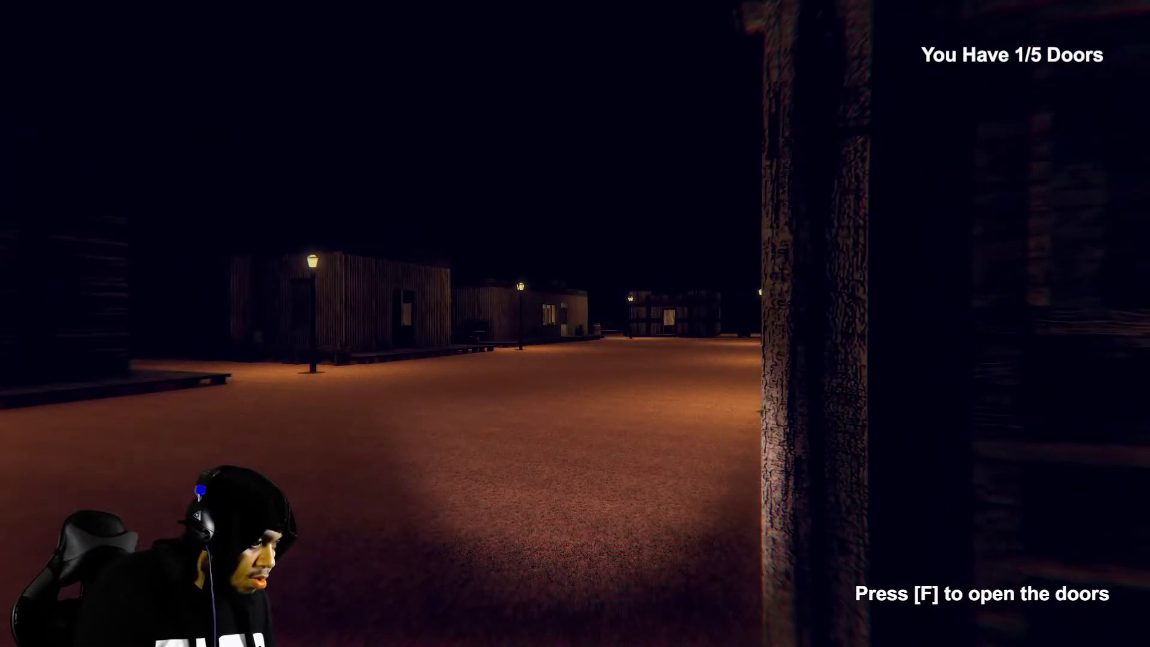
{"action": "key", "text": "w"}
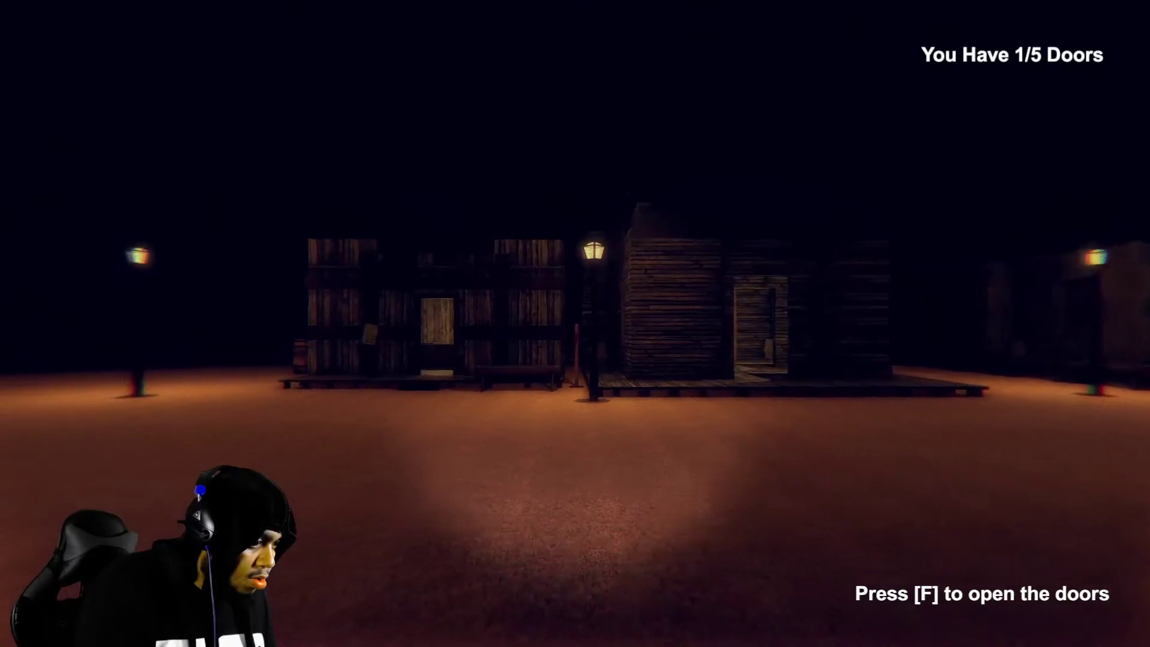
{"action": "key", "text": "w"}
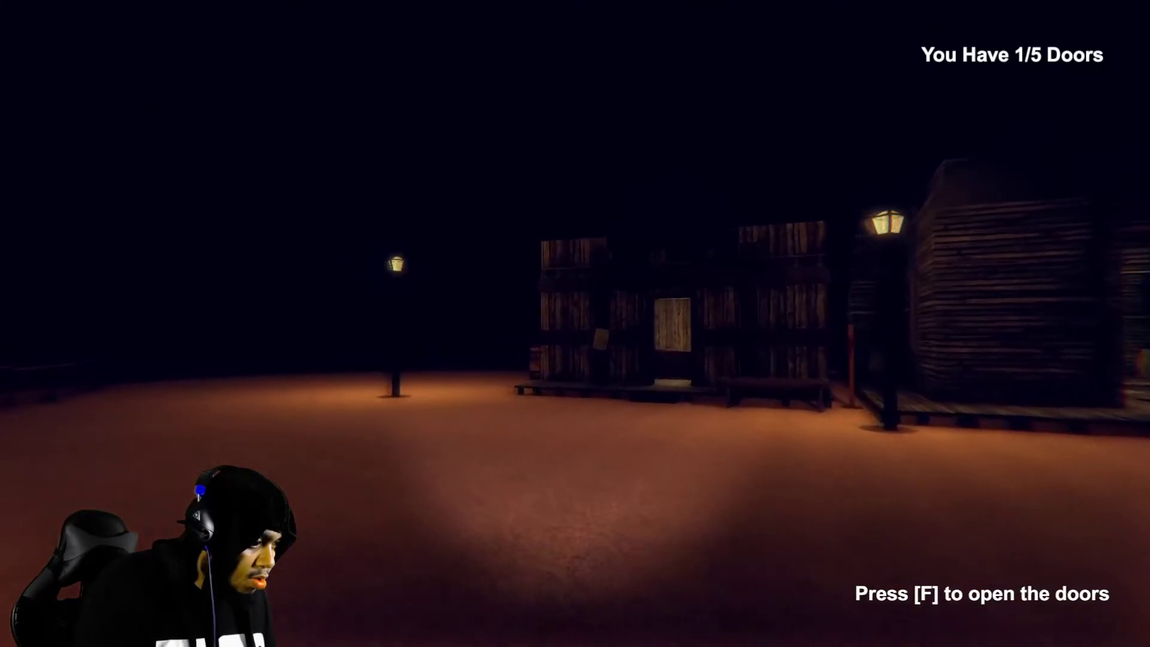
{"action": "key", "text": "w"}
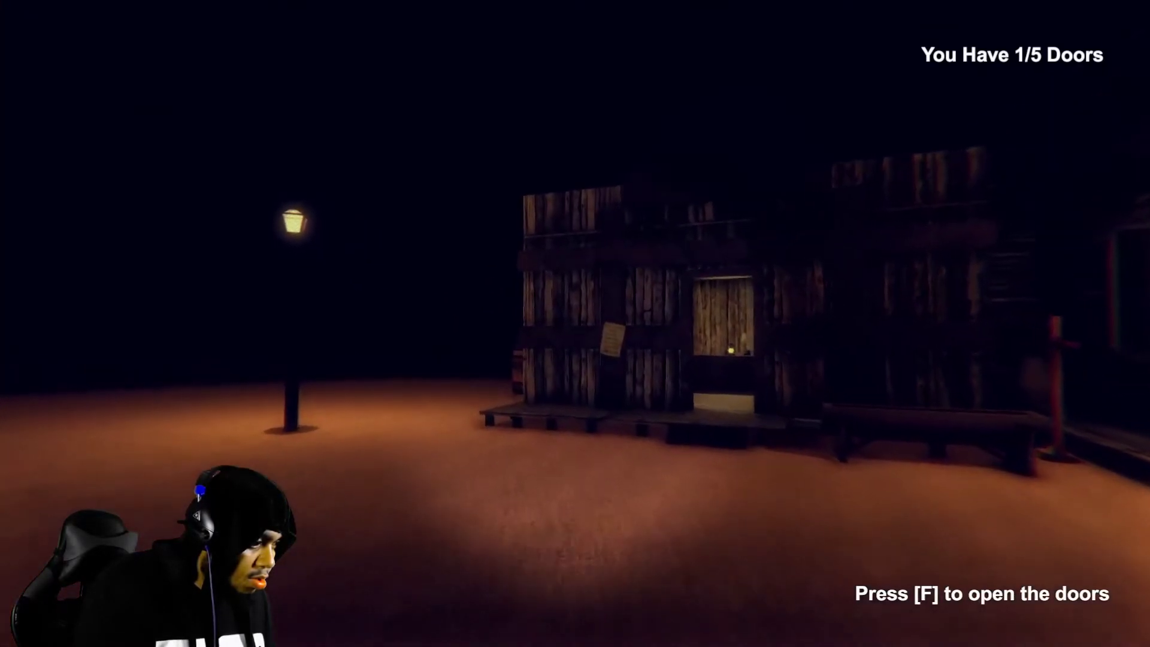
{"action": "key", "text": "w"}
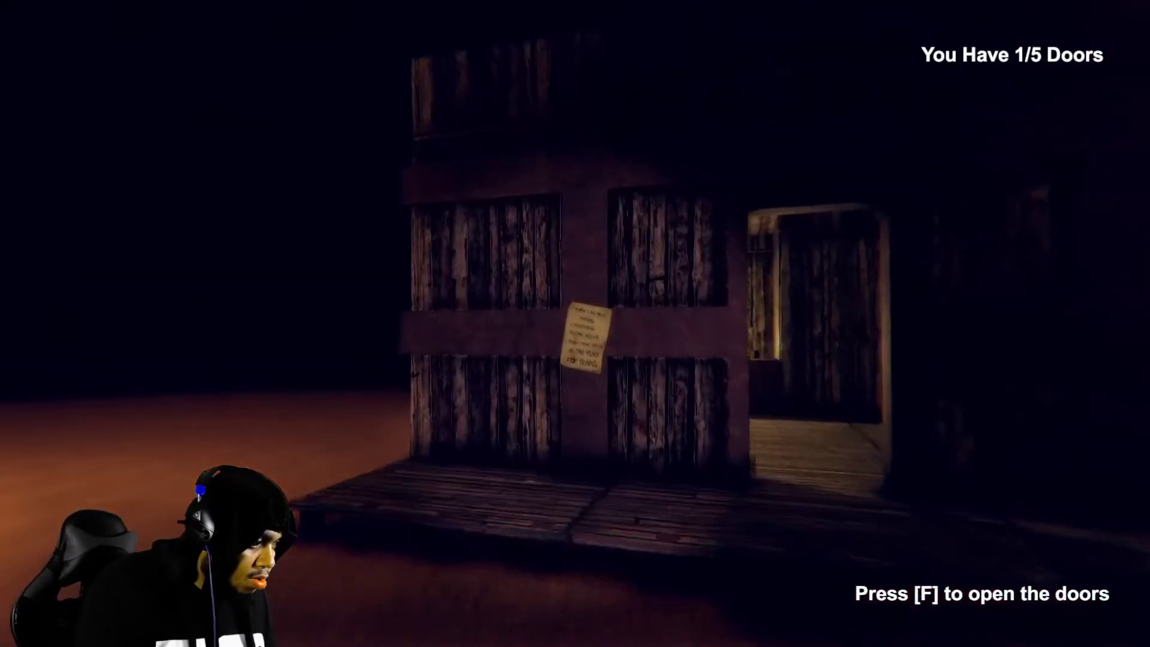
{"action": "key", "text": "w"}
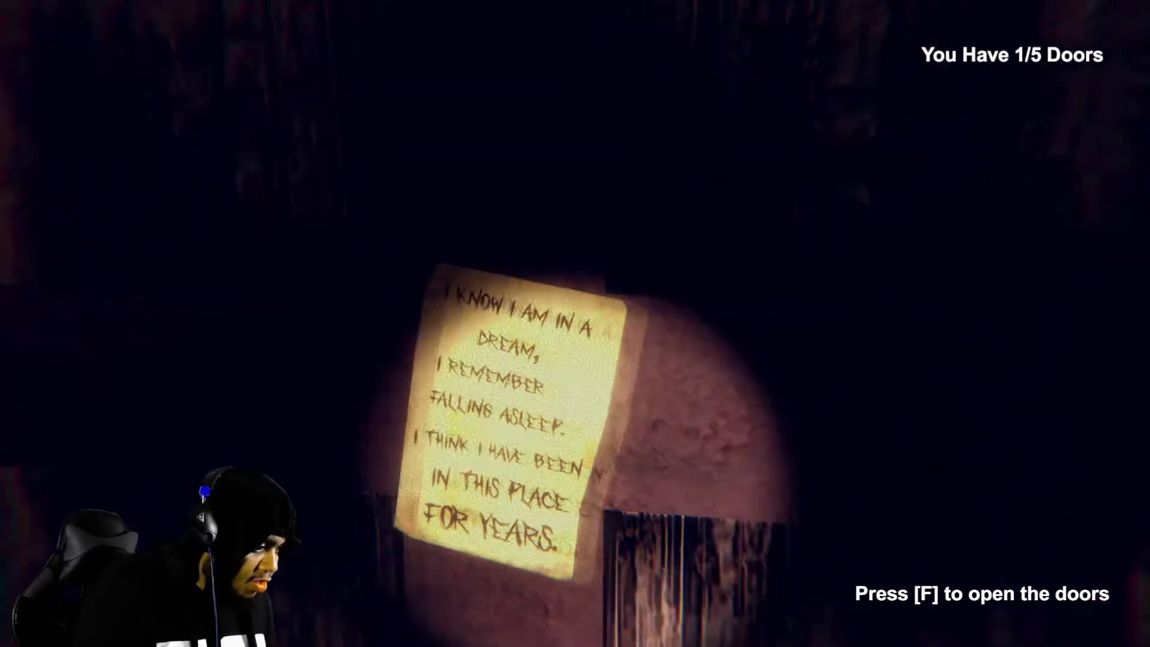
{"action": "key", "text": "w"}
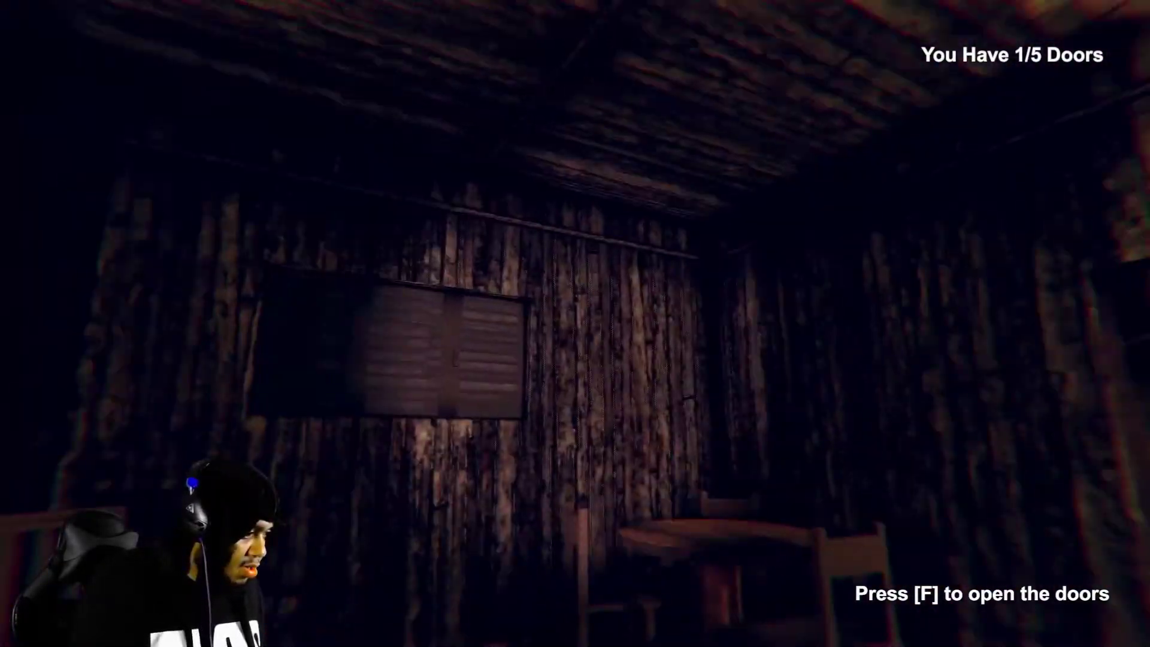
{"action": "key", "text": "w"}
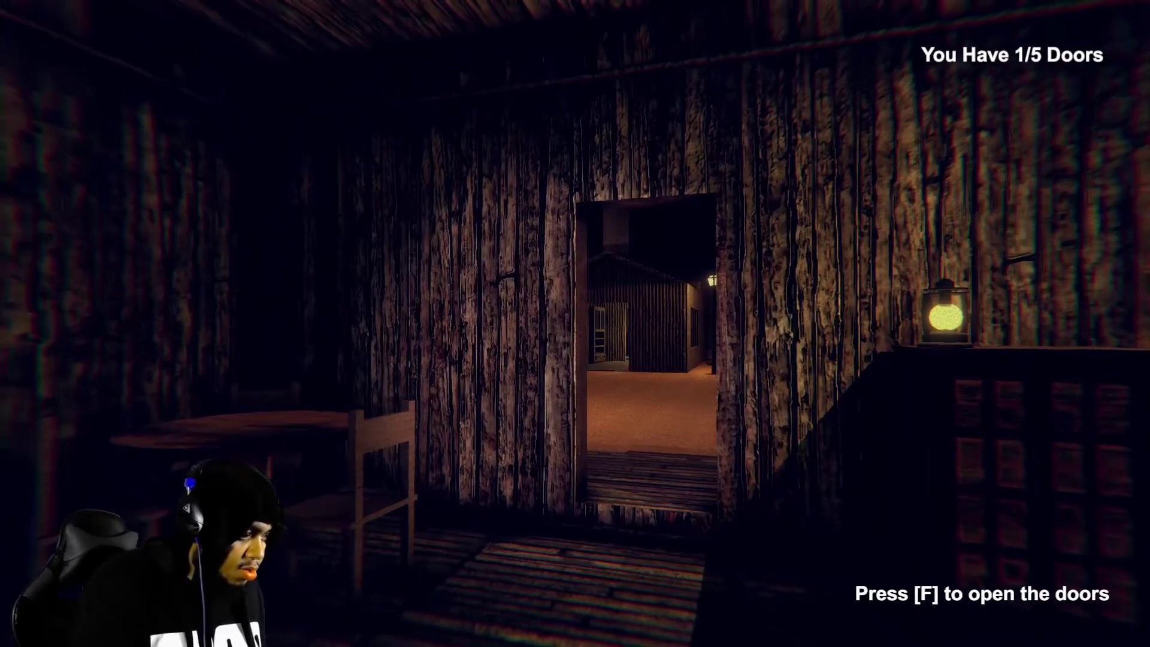
{"action": "key", "text": "w"}
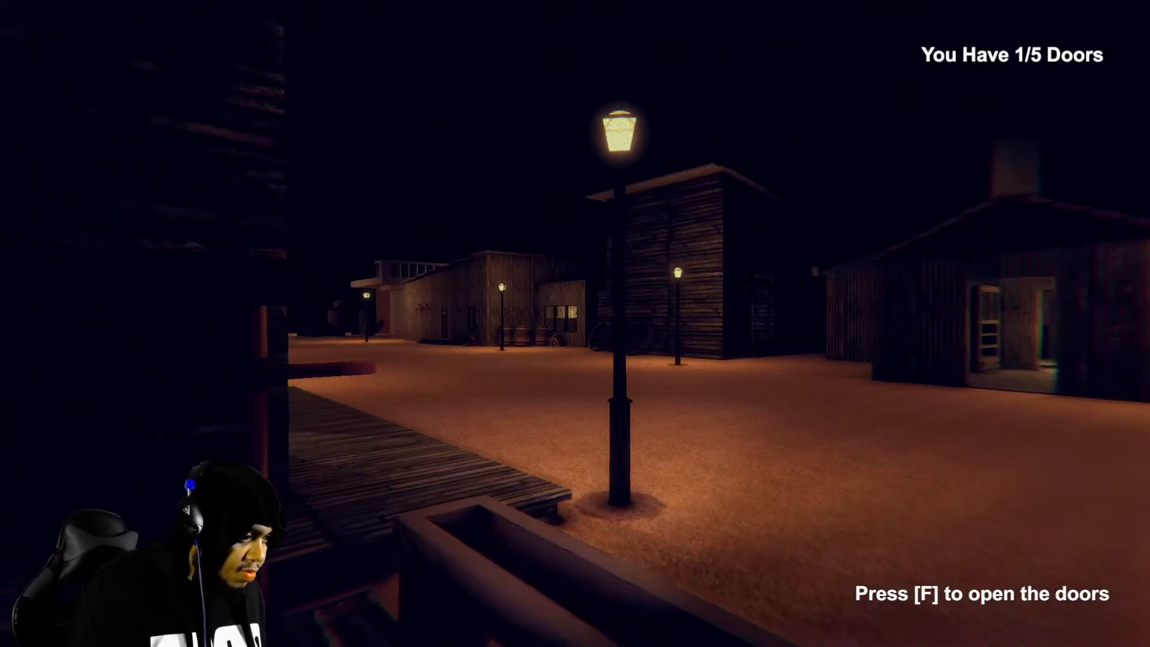
{"action": "key", "text": "w"}
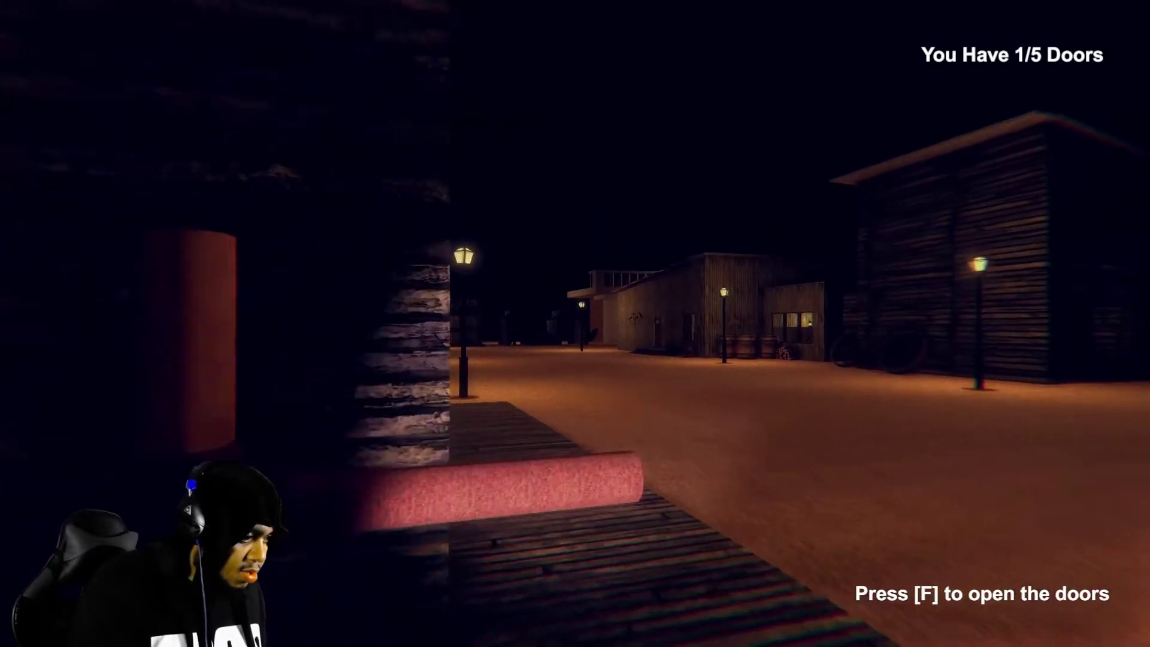
{"action": "key", "text": "w"}
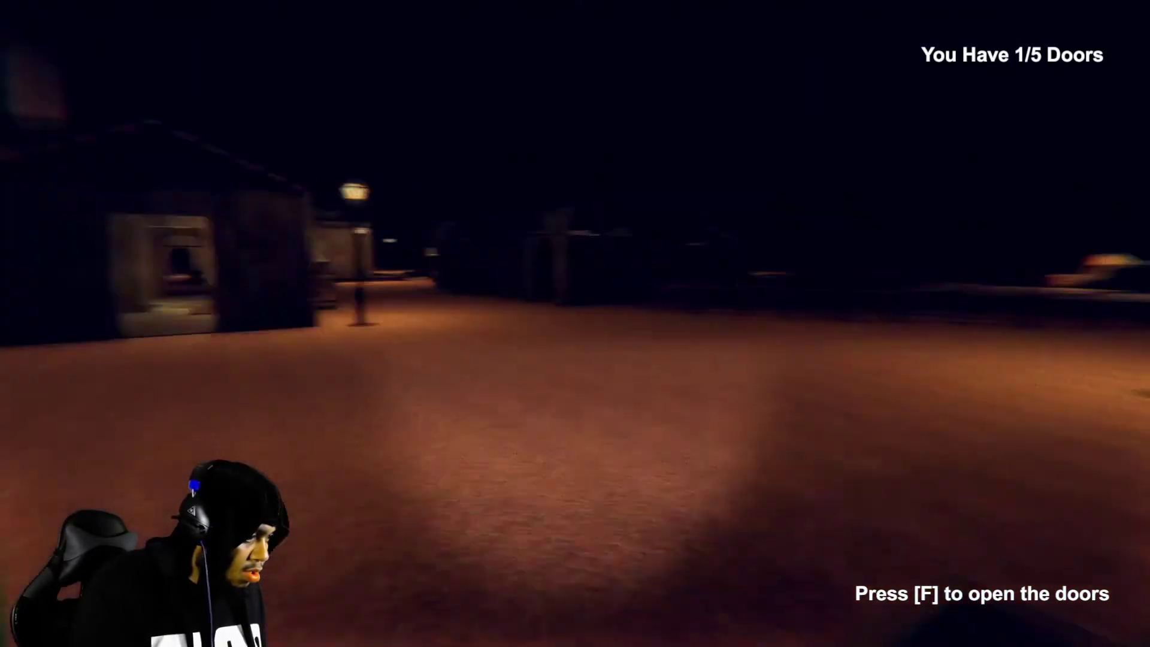
{"action": "key", "text": "w"}
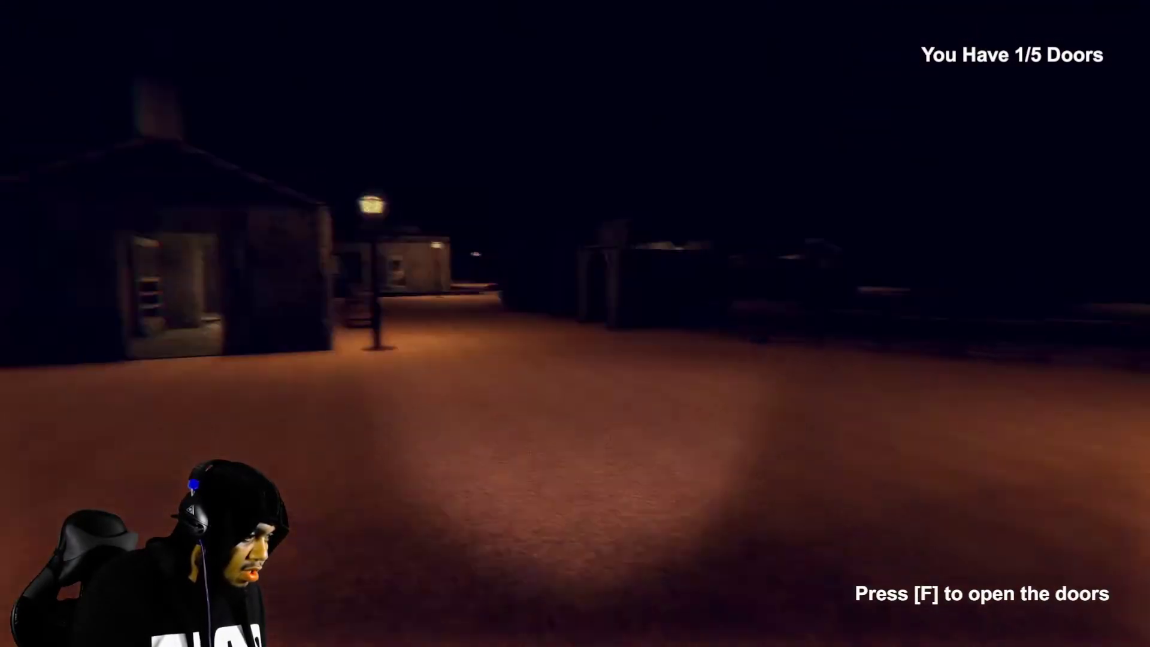
{"action": "key", "text": "w"}
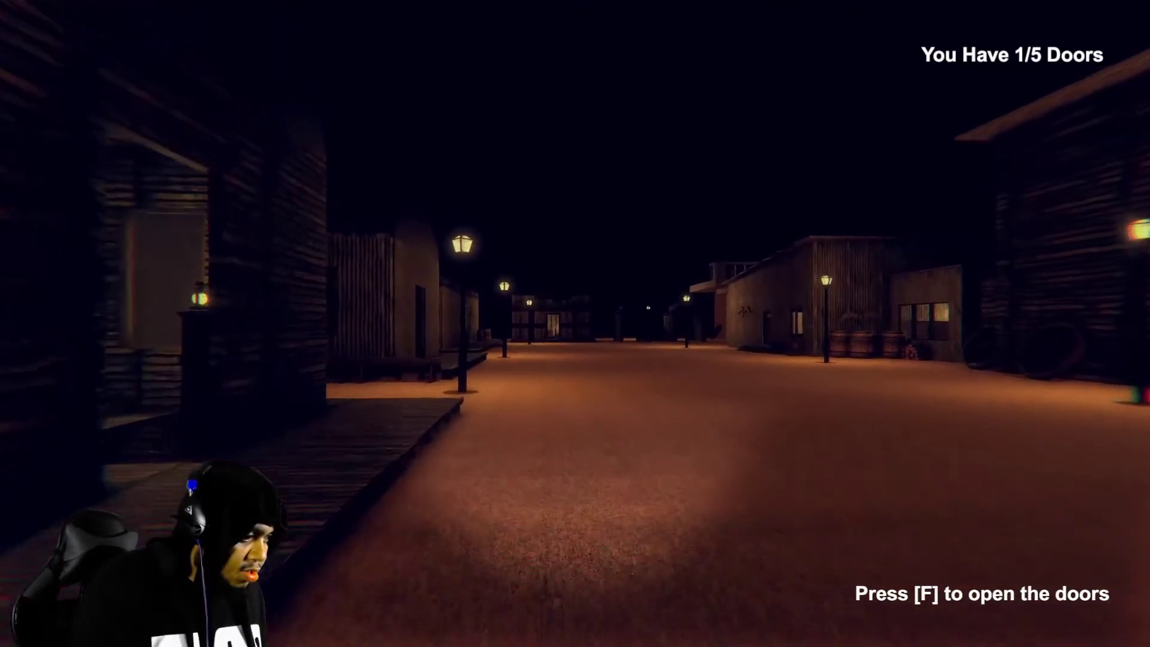
{"action": "key", "text": "w"}
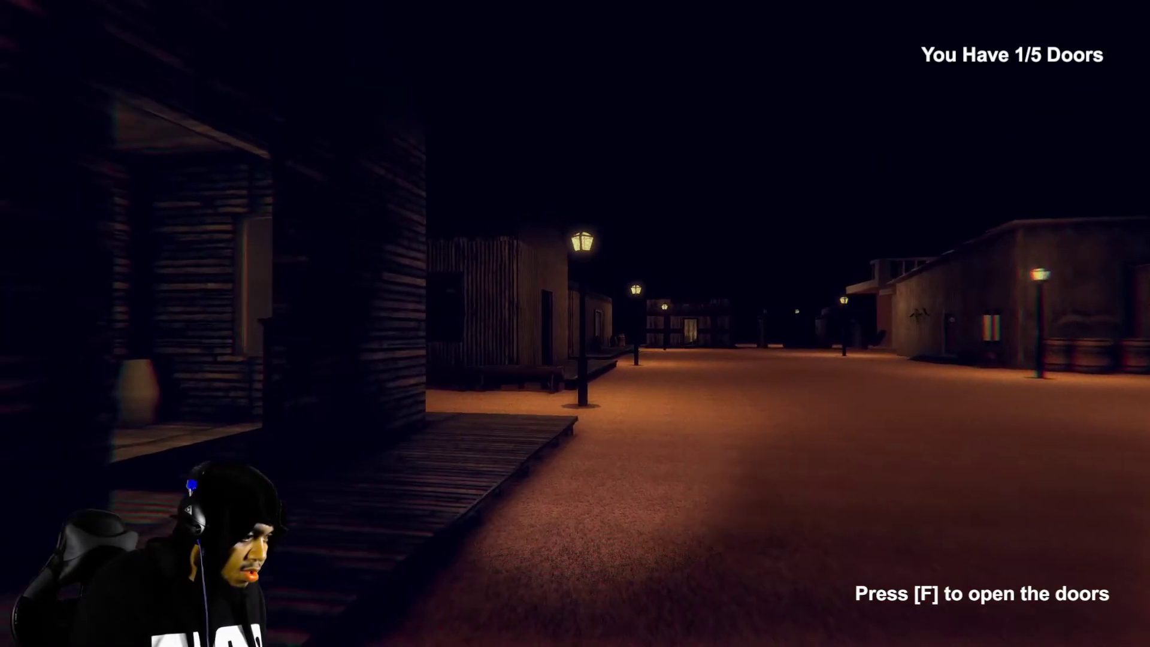
{"action": "key", "text": "w"}
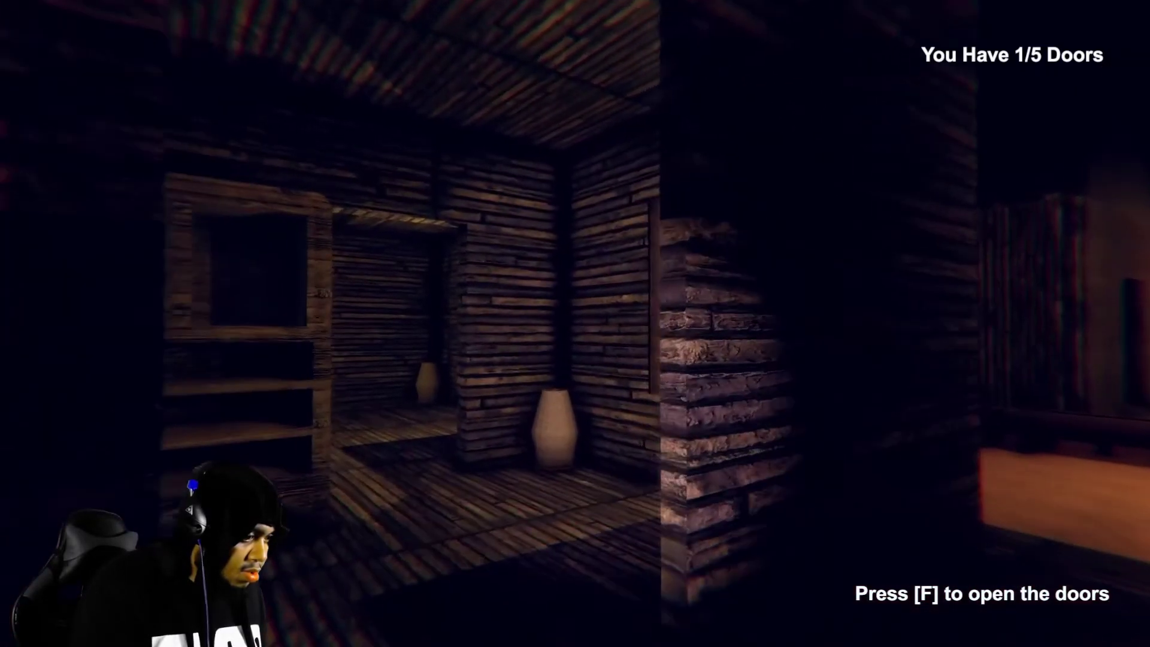
{"action": "key", "text": "w"}
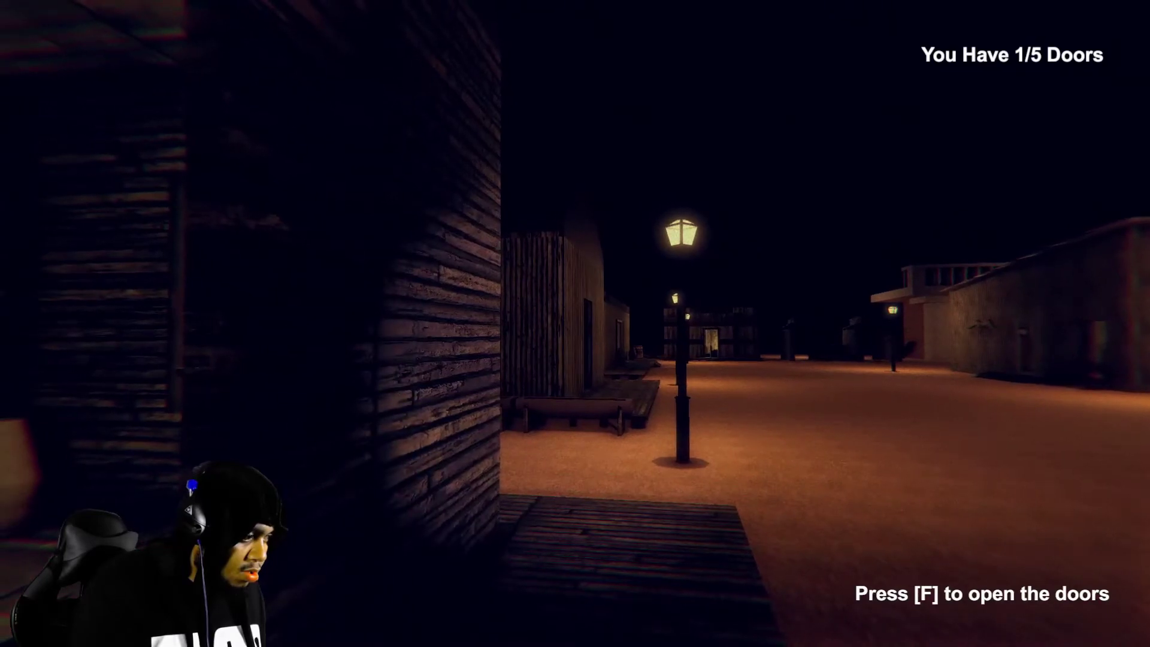
{"action": "key", "text": "w"}
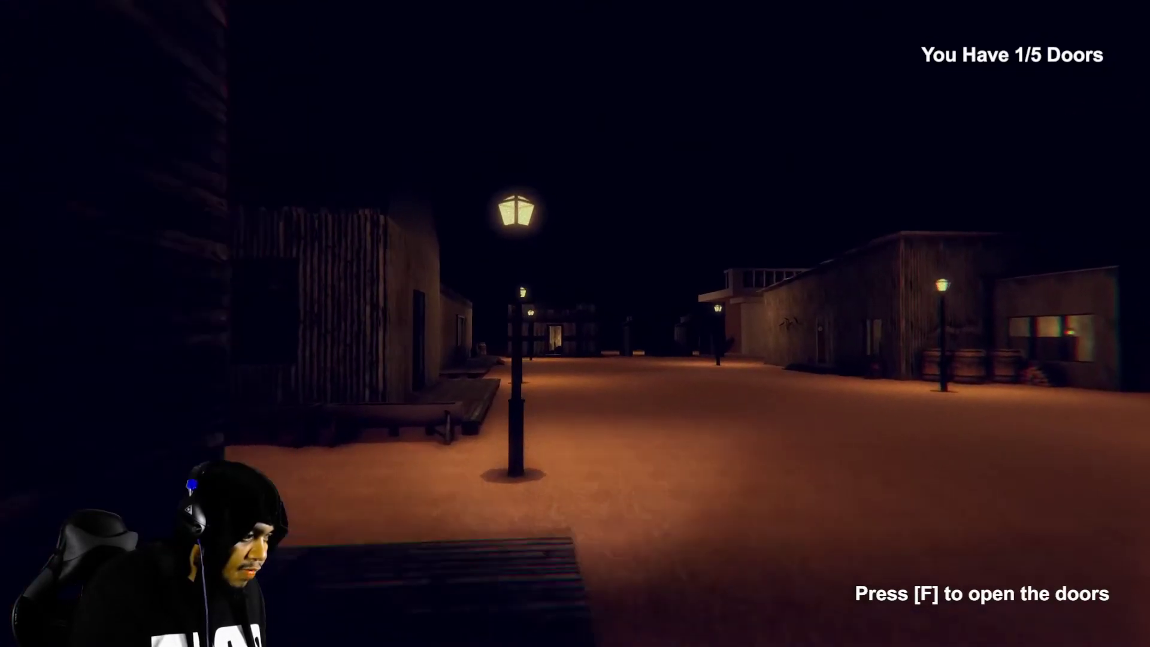
{"action": "key", "text": "w"}
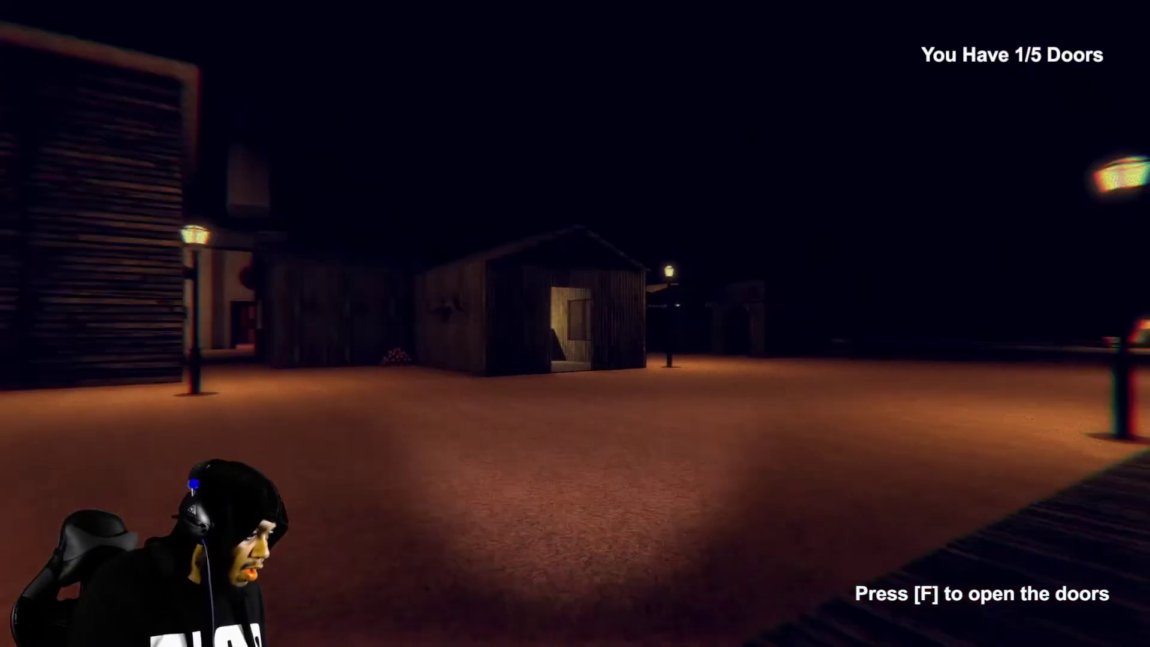
{"action": "key", "text": "w"}
{"action": "key", "text": "w"}
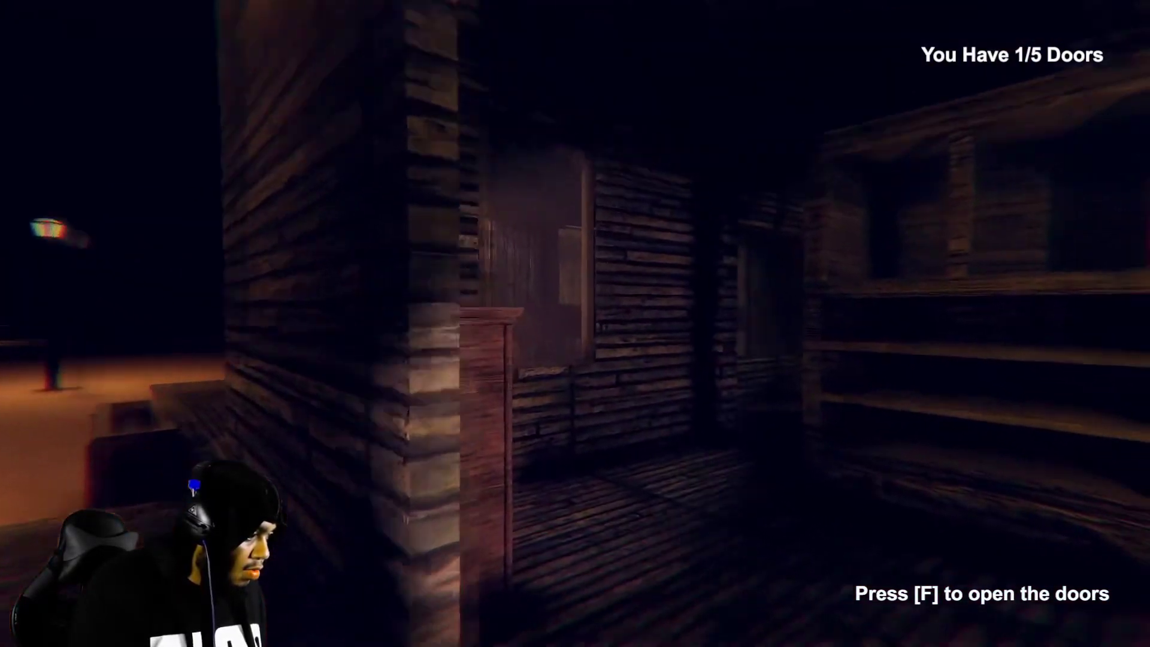
{"action": "key", "text": "w"}
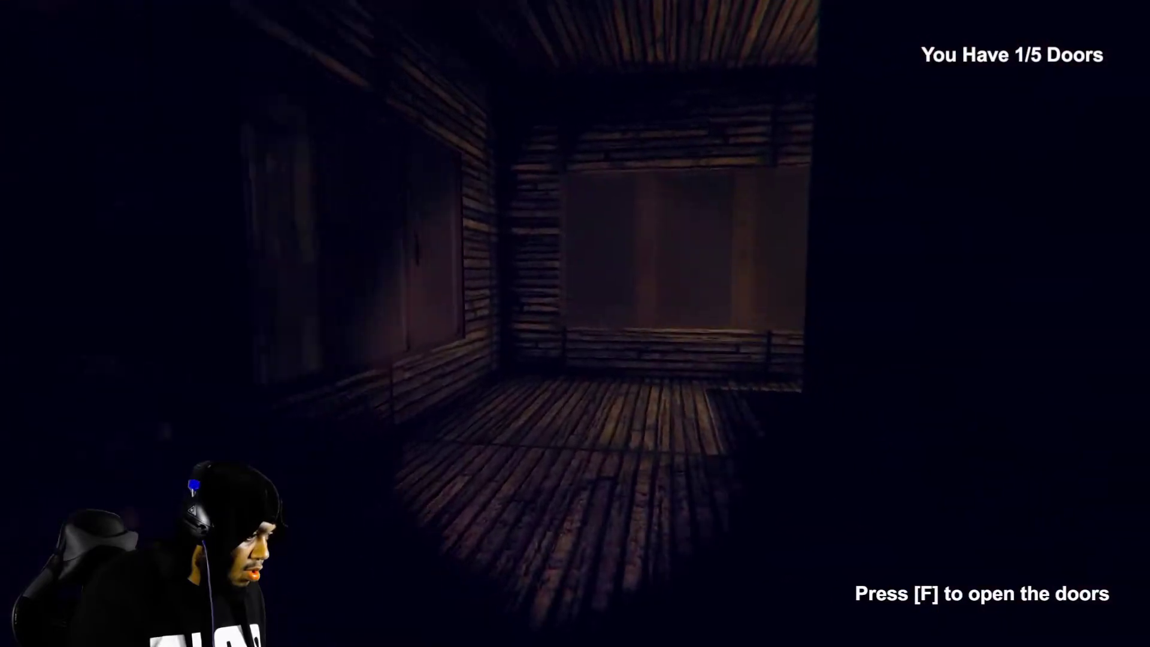
{"action": "key", "text": "s"}
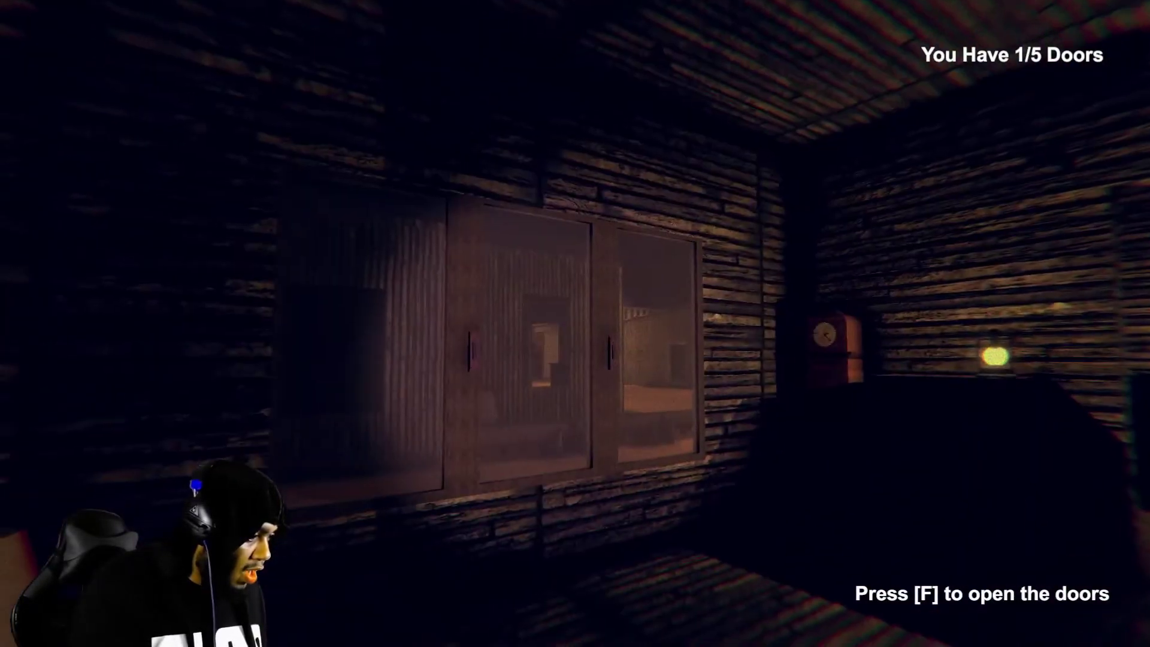
{"action": "key", "text": "w"}
{"action": "key", "text": "s"}
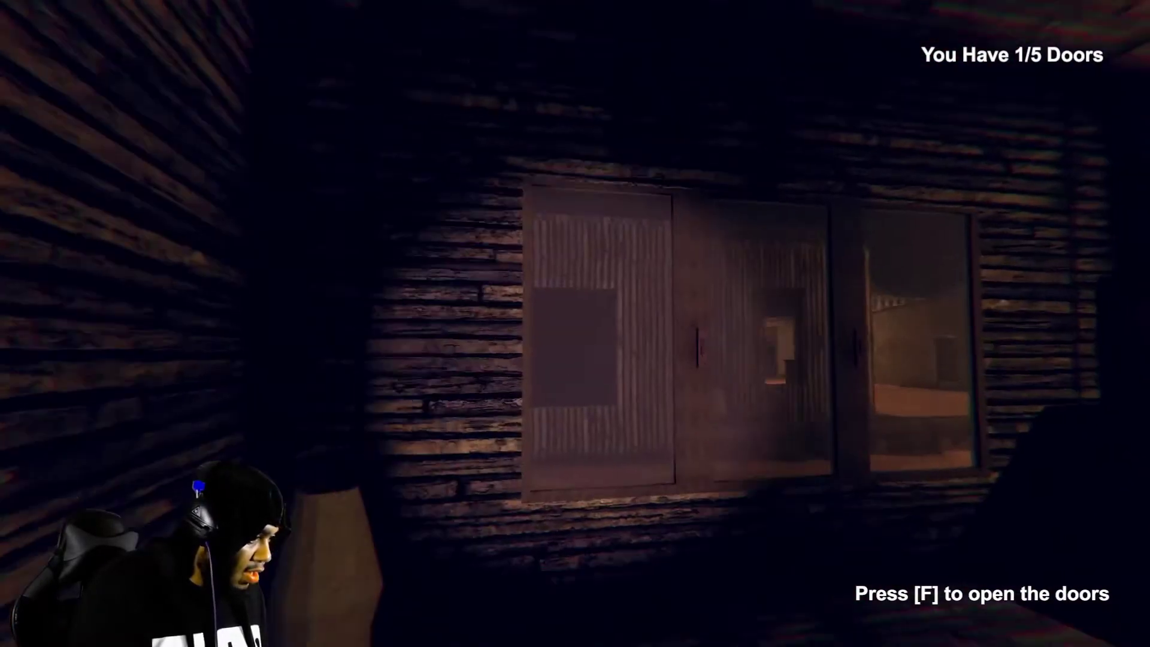
{"action": "key", "text": "w"}
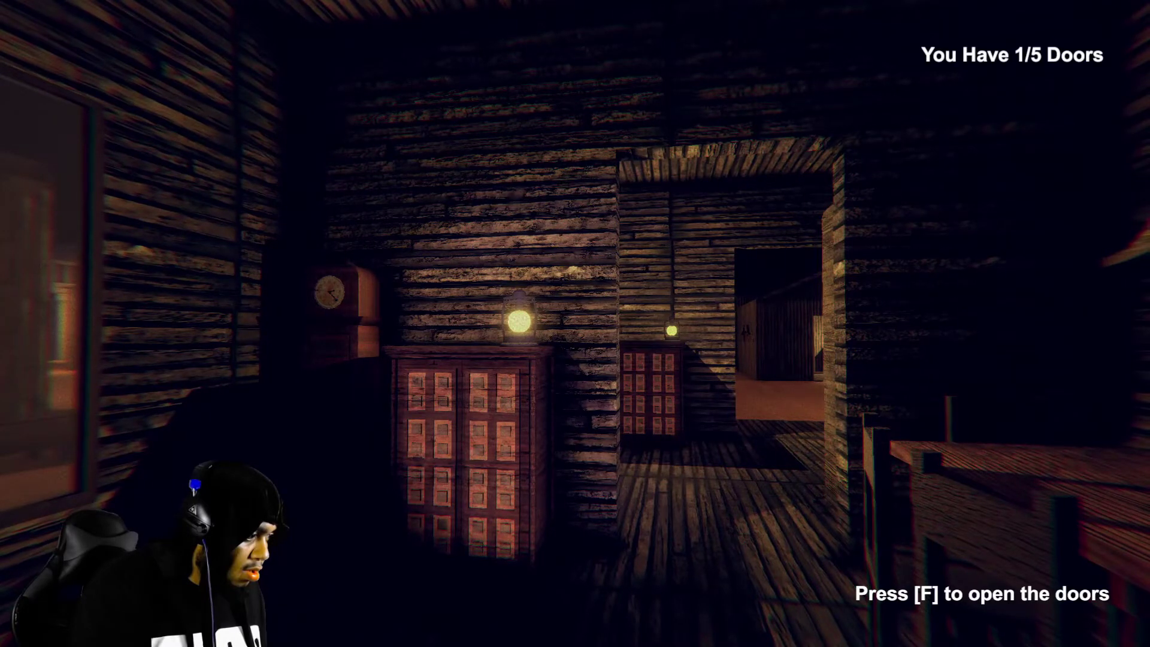
{"action": "key", "text": "w"}
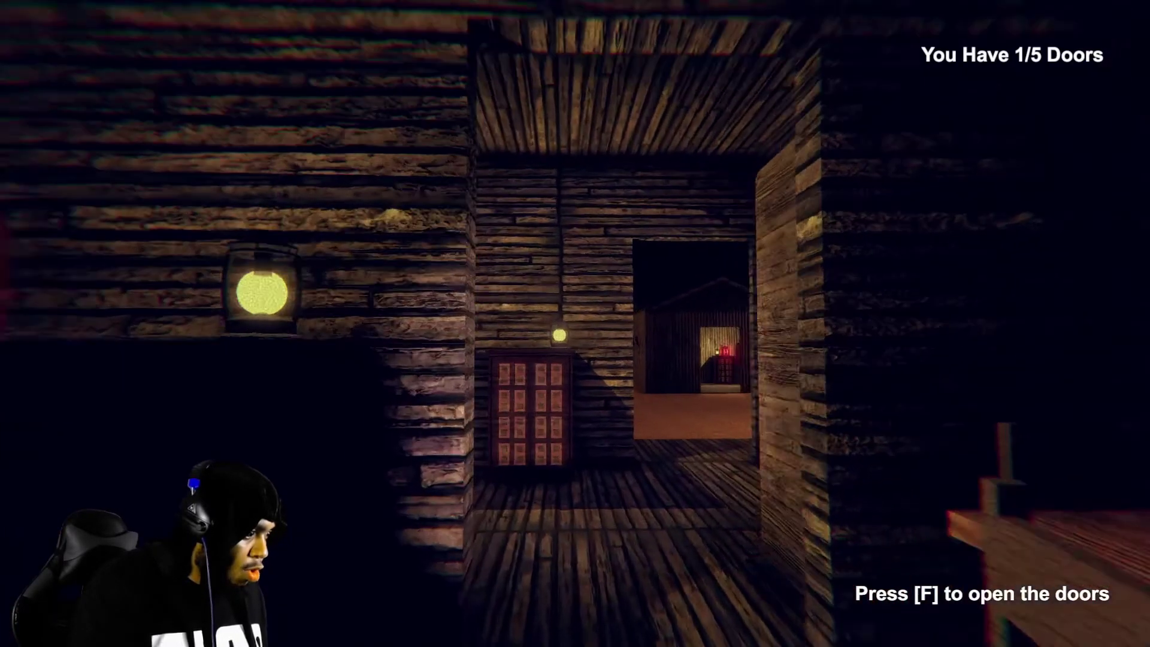
{"action": "key", "text": "w"}
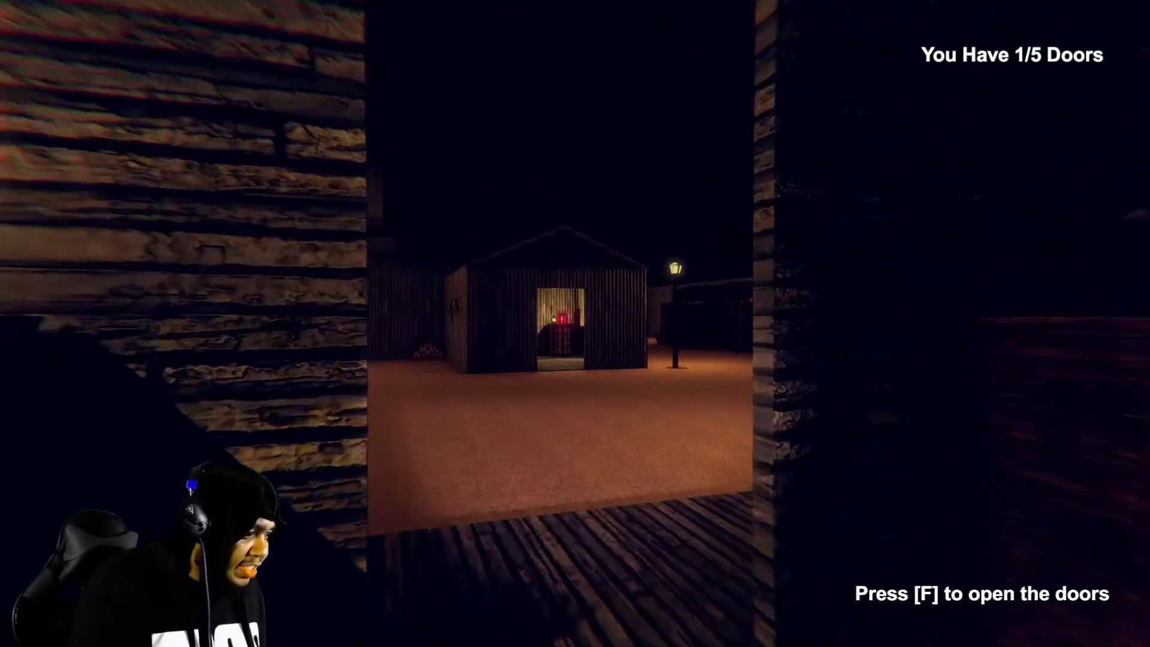